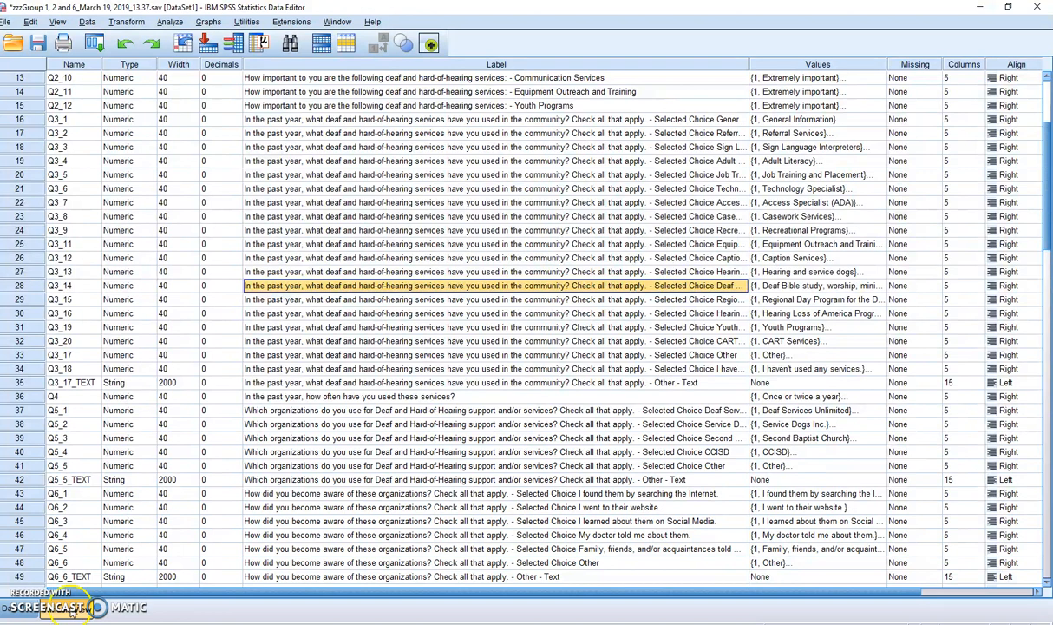
Step: Check the value labels defined for Q5_1 and close them without changes
scroll(755, 336, "down", 1)
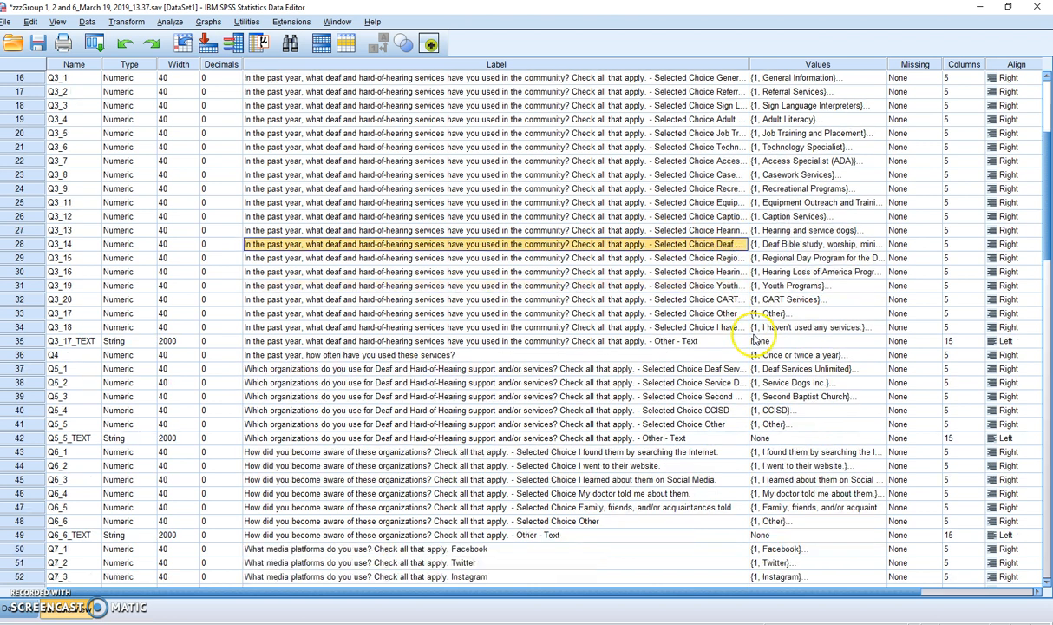
scroll(754, 334, "down", 1)
left_click(805, 328)
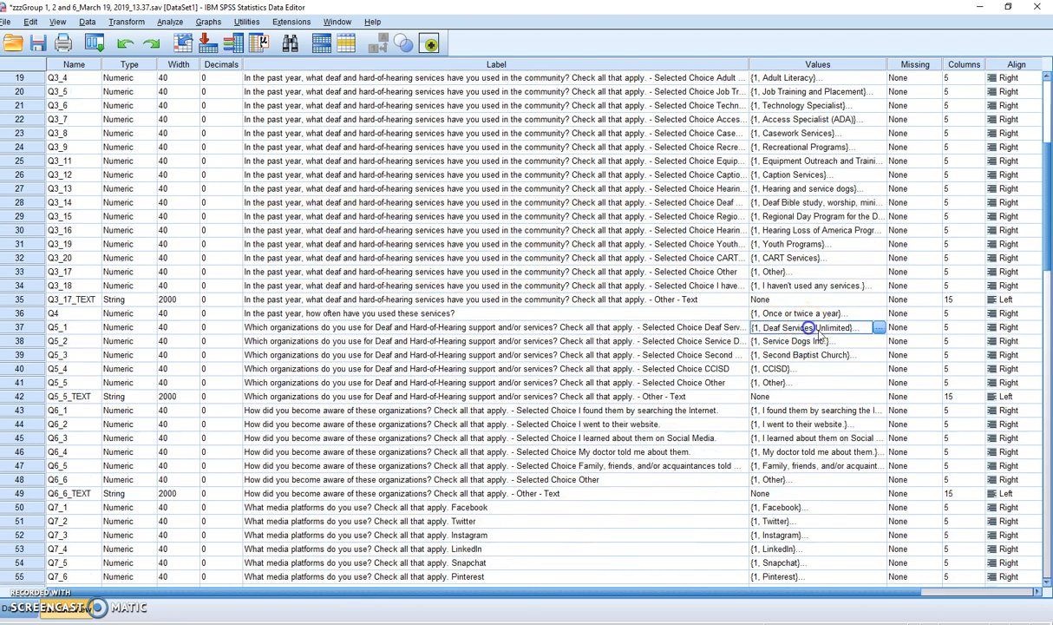
left_click(875, 327)
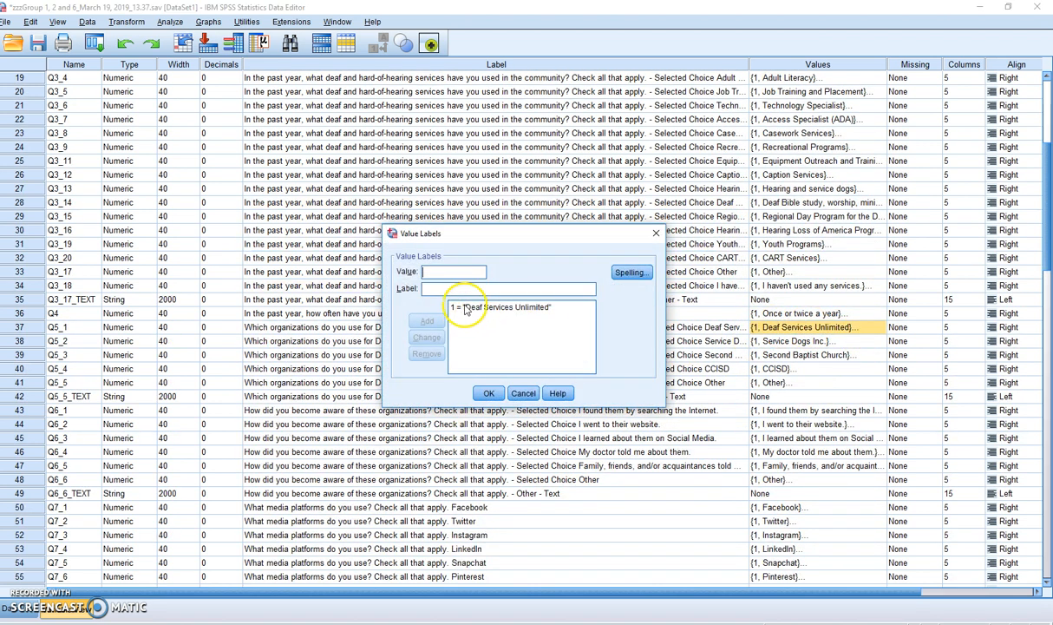
left_click(526, 396)
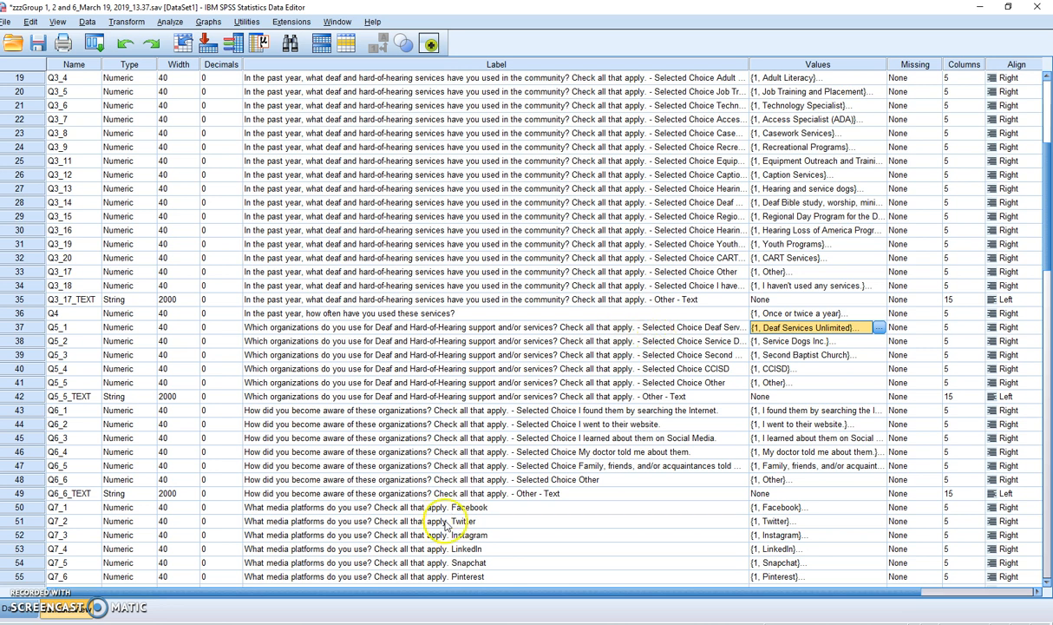
Step: Examine the survey responses in the Q5_1 to Q5_5 columns of the data view across all cases
left_click(35, 600)
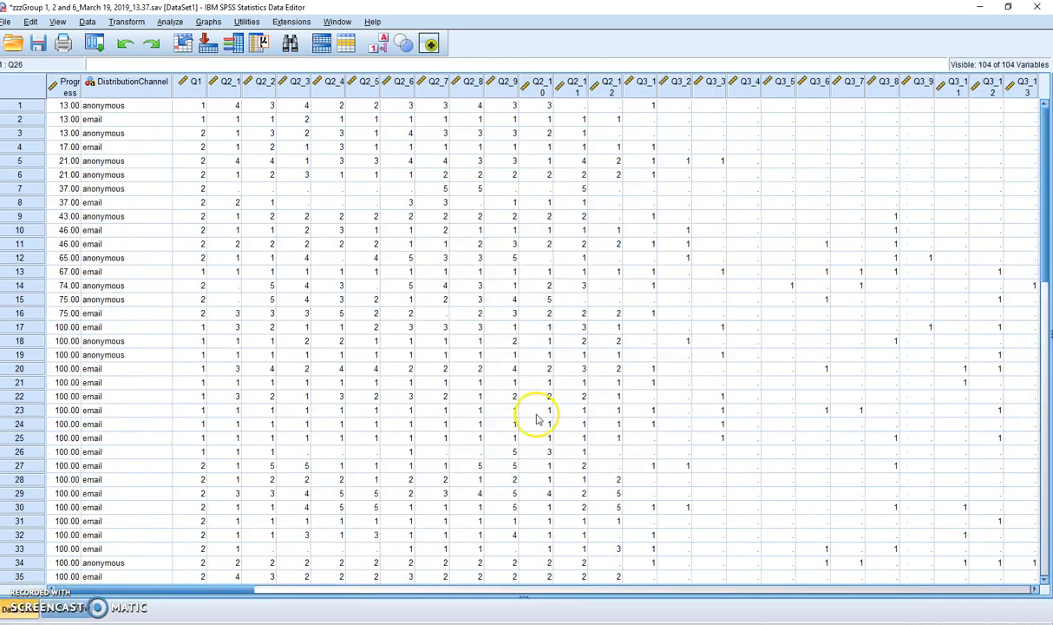
left_click(746, 591)
left_click_drag(439, 596, 419, 585)
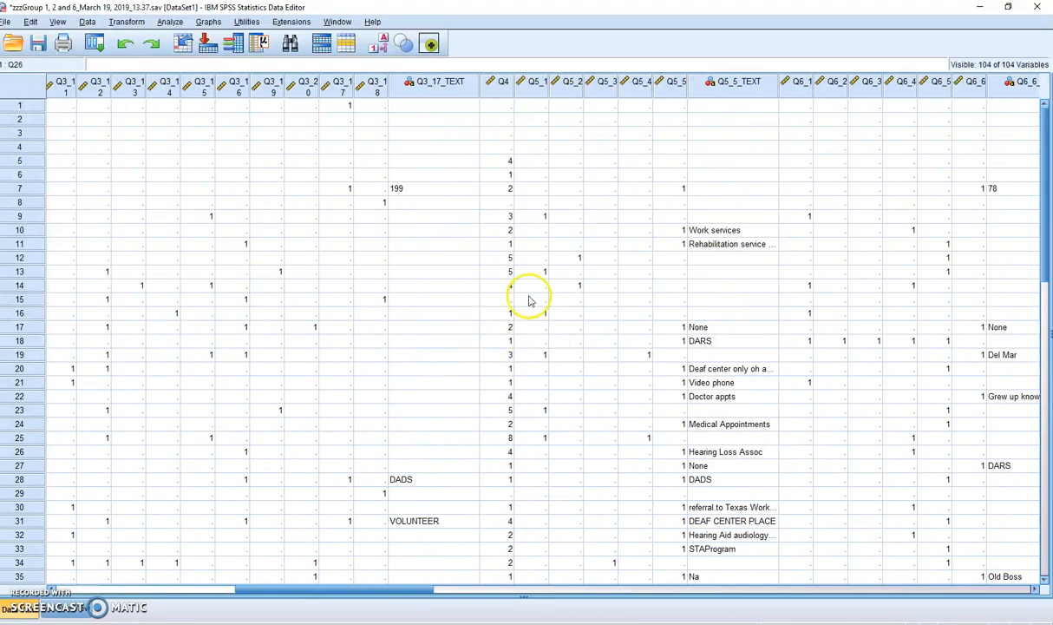
scroll(538, 329, "down", 1)
scroll(540, 336, "down", 9)
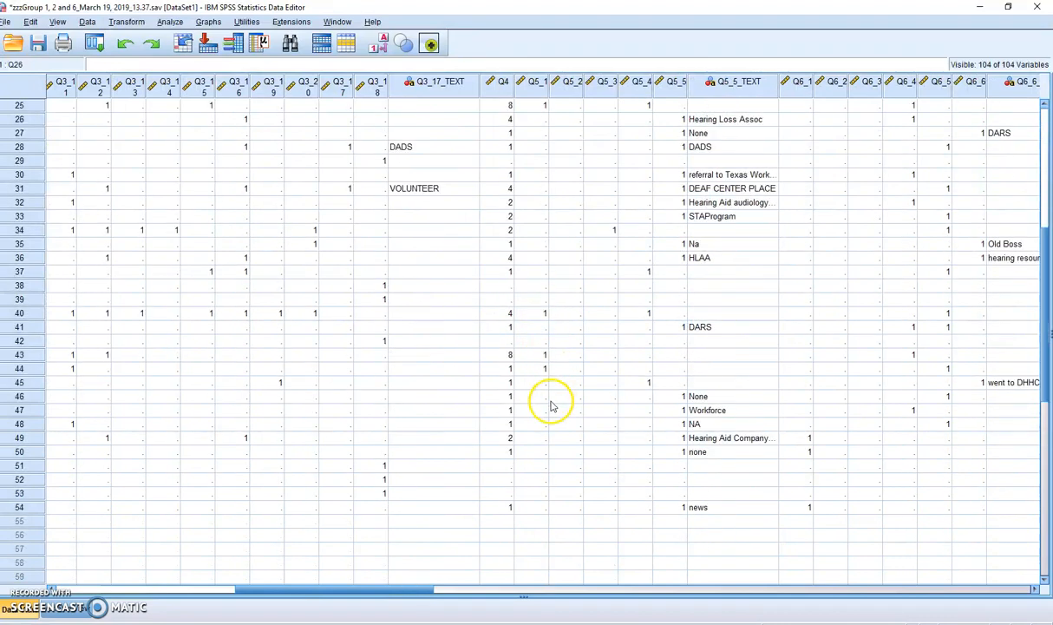
scroll(551, 406, "down", 5)
scroll(551, 406, "up", 15)
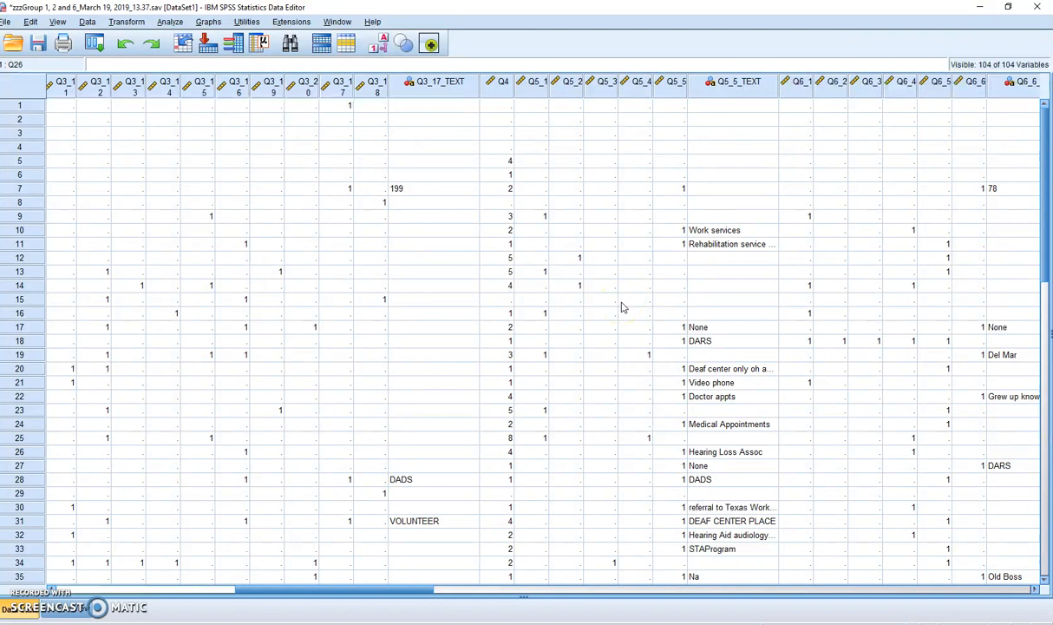
Step: Return to the variable view and check the value labels of Q2_1 without changing them
left_click(67, 610)
left_click(19, 607)
left_click(84, 610)
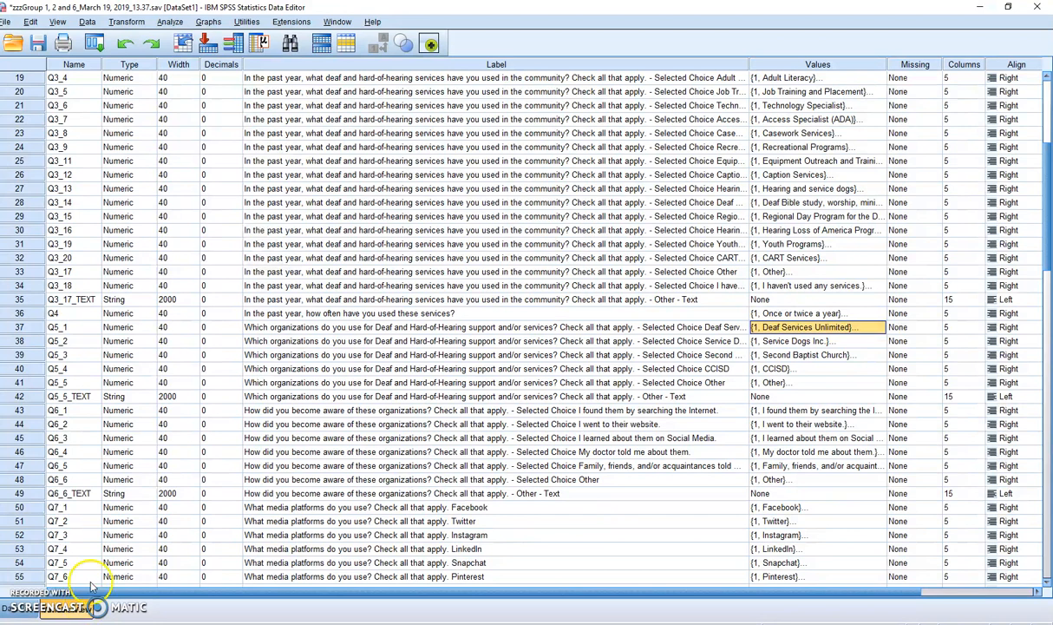
scroll(785, 196, "up", 3)
scroll(788, 195, "up", 3)
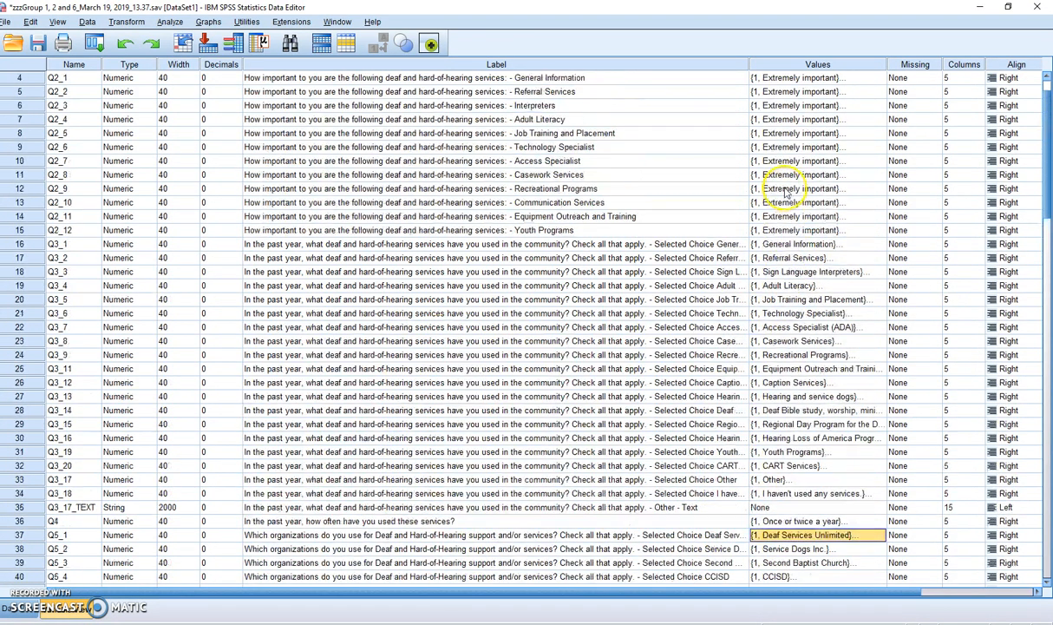
left_click(830, 110)
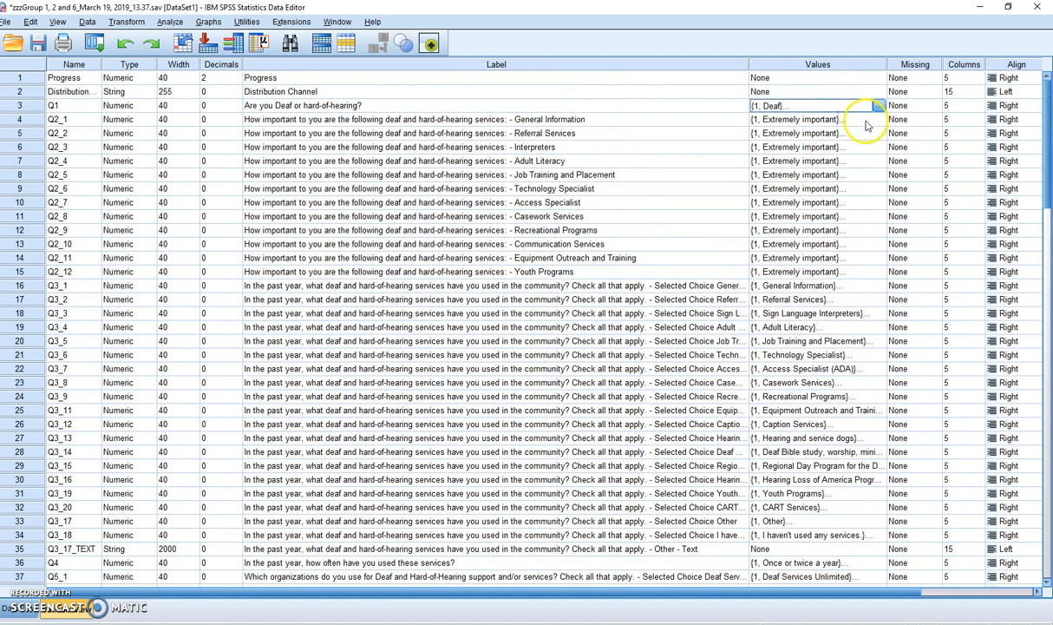
left_click(873, 123)
left_click(877, 123)
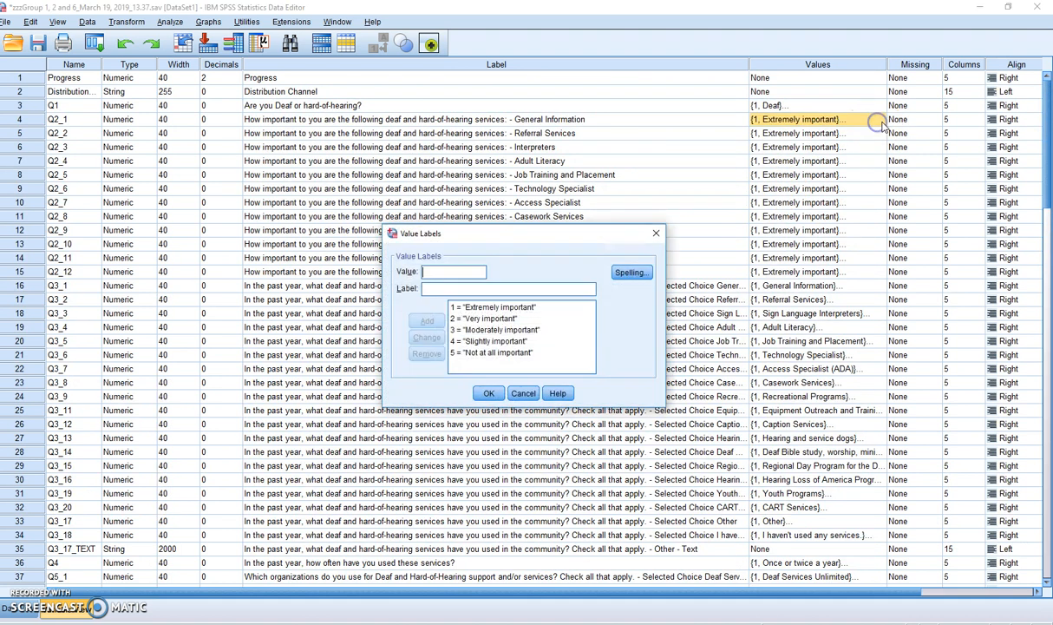
left_click(524, 394)
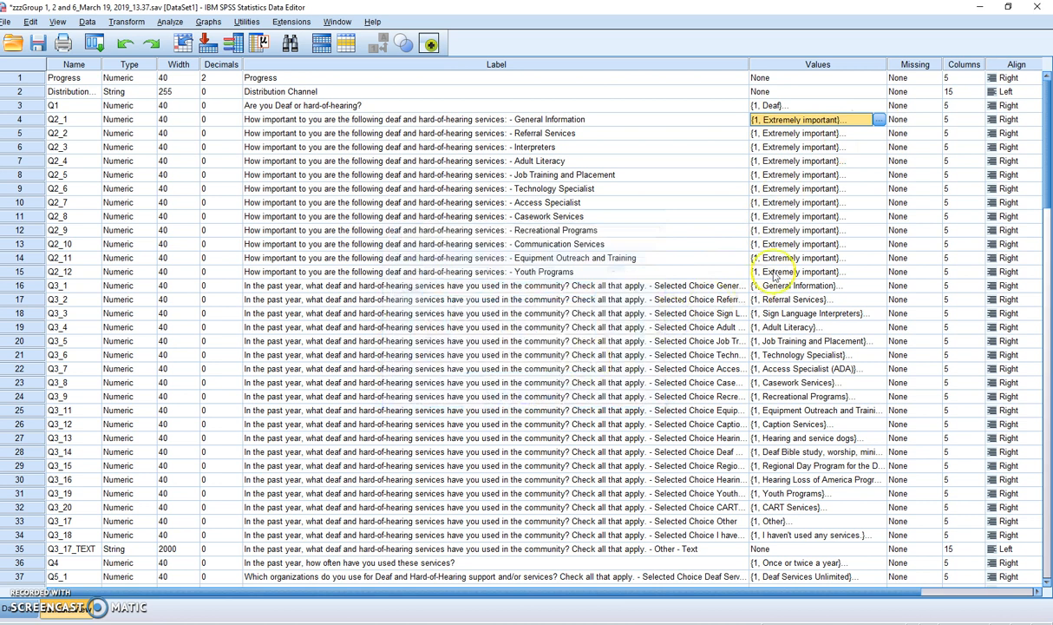
Step: Check the value labels of the check-all-that-apply variable Q3_1 without changing them
scroll(796, 308, "down", 1)
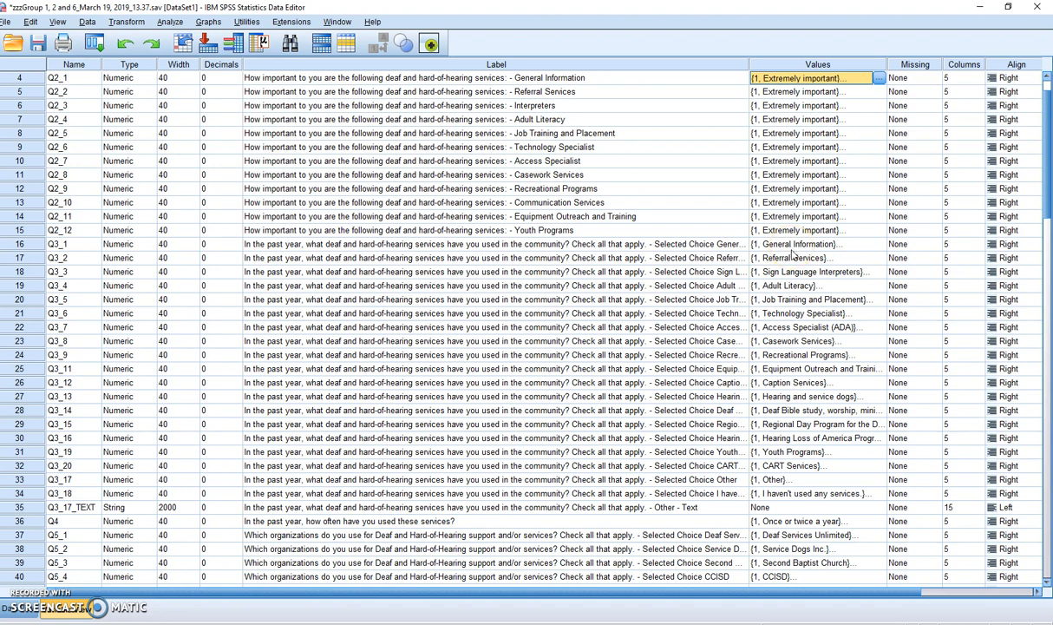
left_click(791, 244)
left_click(877, 244)
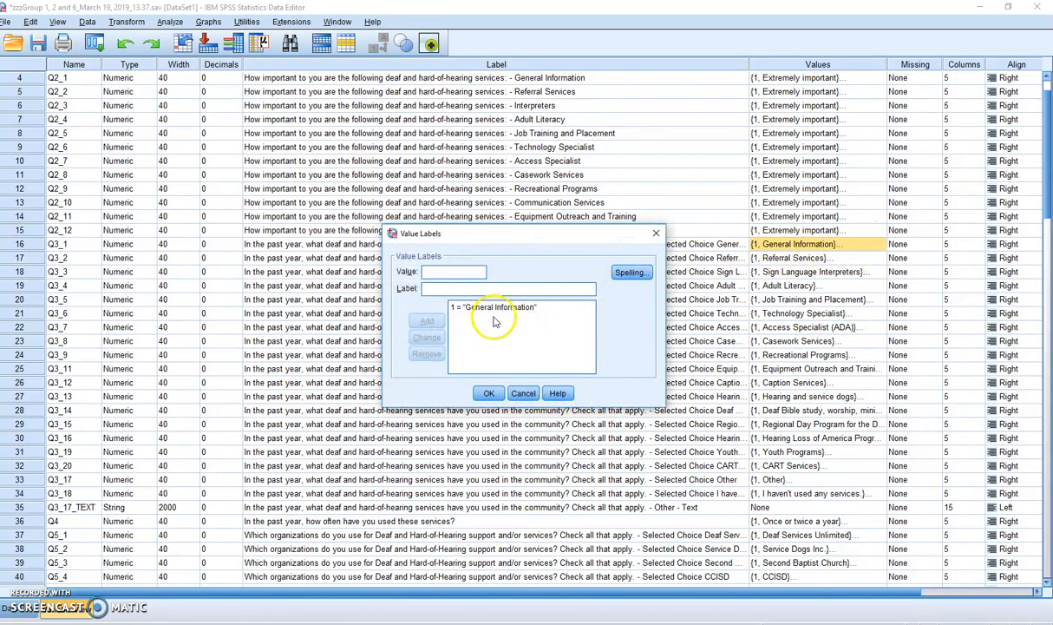
left_click(521, 393)
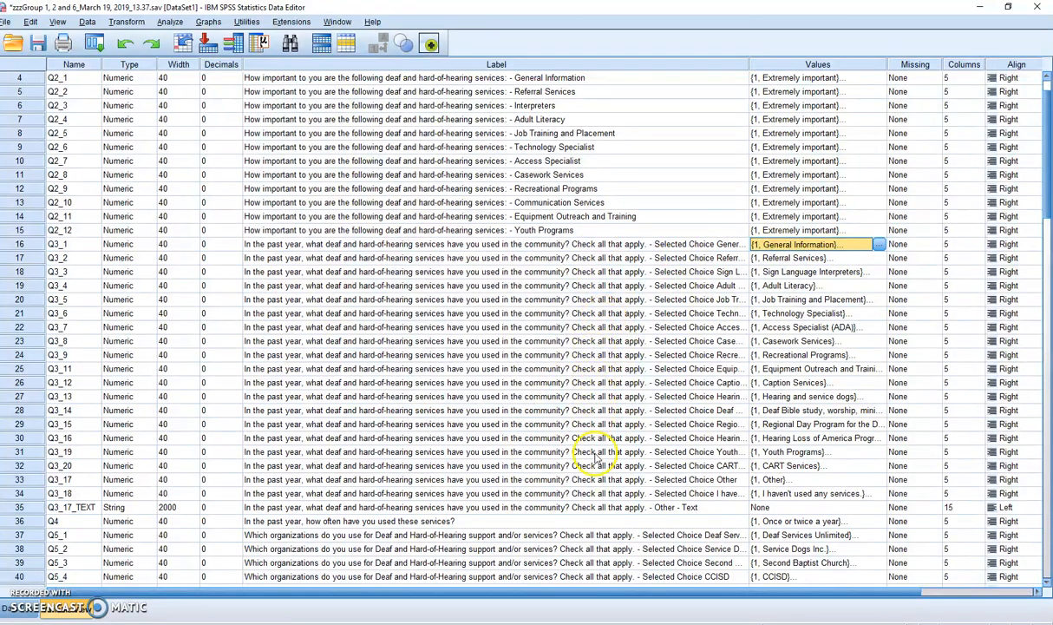
Step: Review the check-all-that-apply variables in the list and go through the Q5 set from Q5_1 to Q5_5_TEXT
scroll(597, 408, "down", 3)
scroll(605, 450, "down", 3)
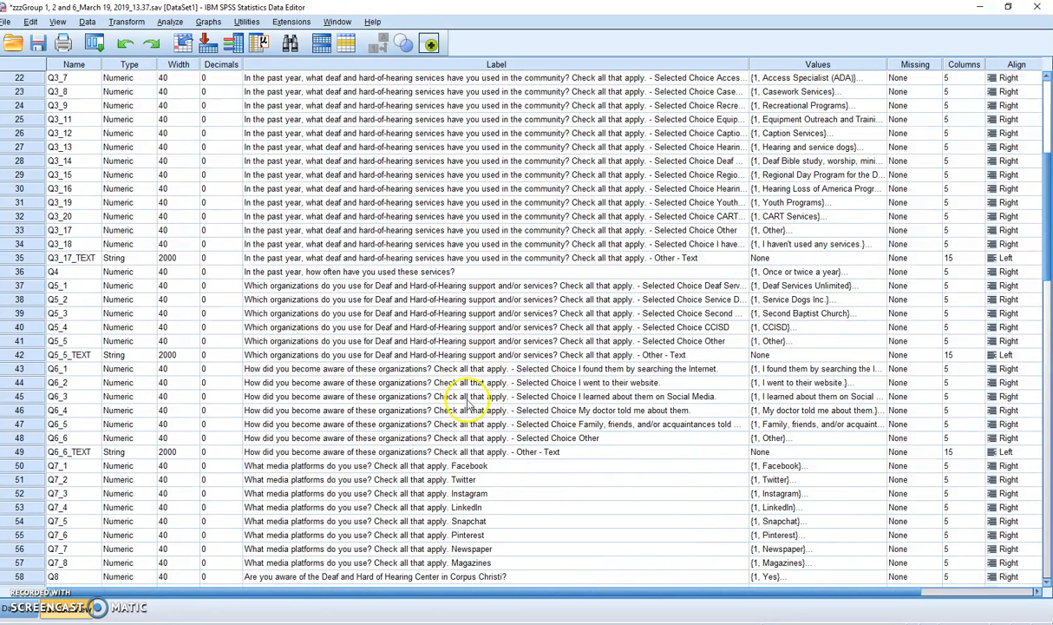
scroll(479, 425, "down", 4)
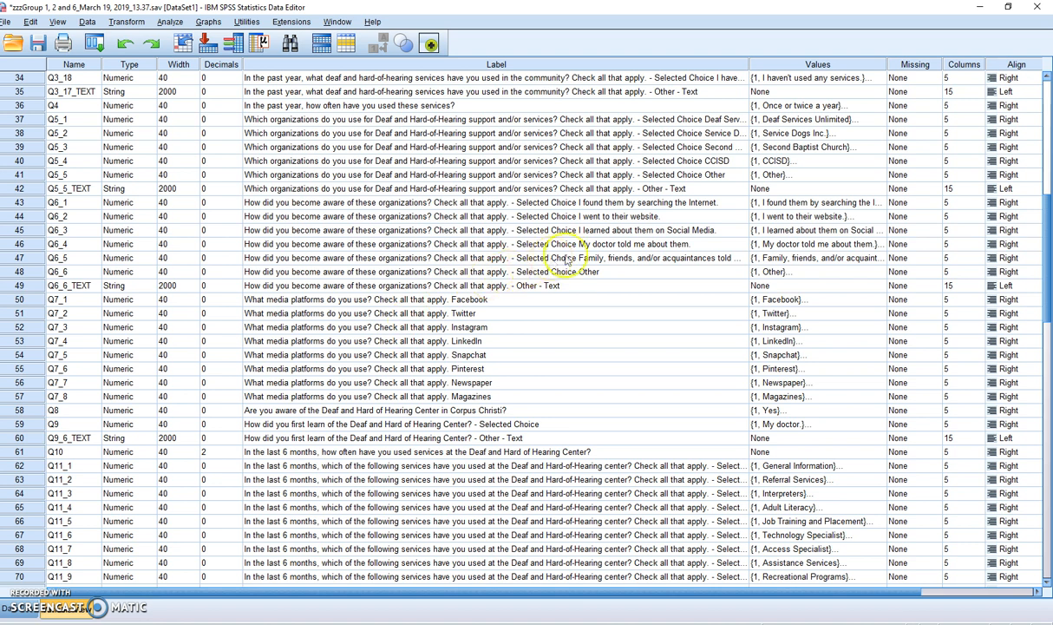
scroll(542, 248, "up", 1)
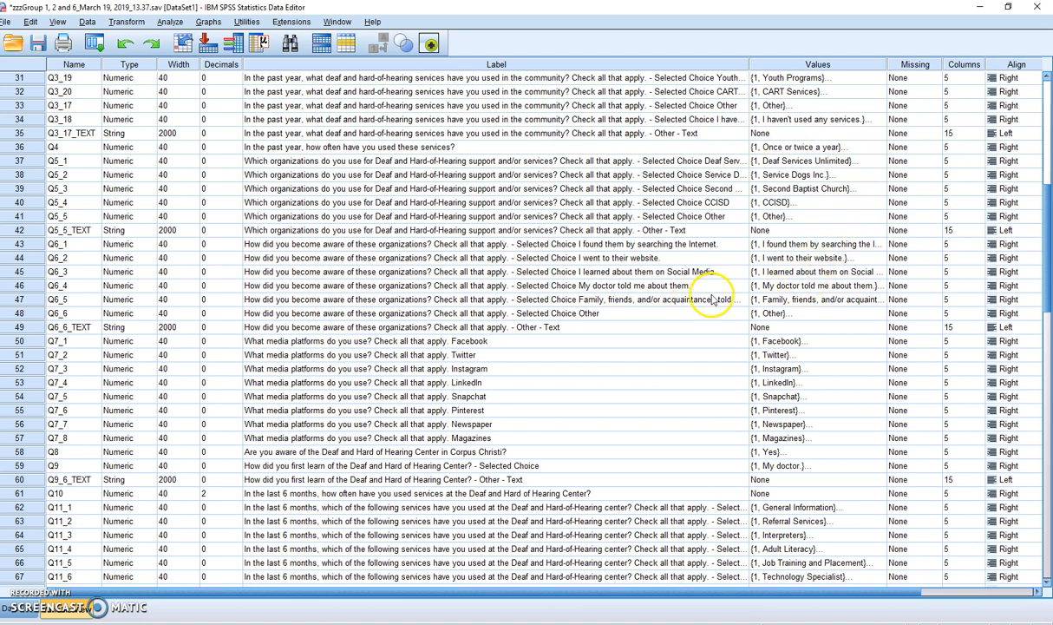
scroll(727, 298, "up", 1)
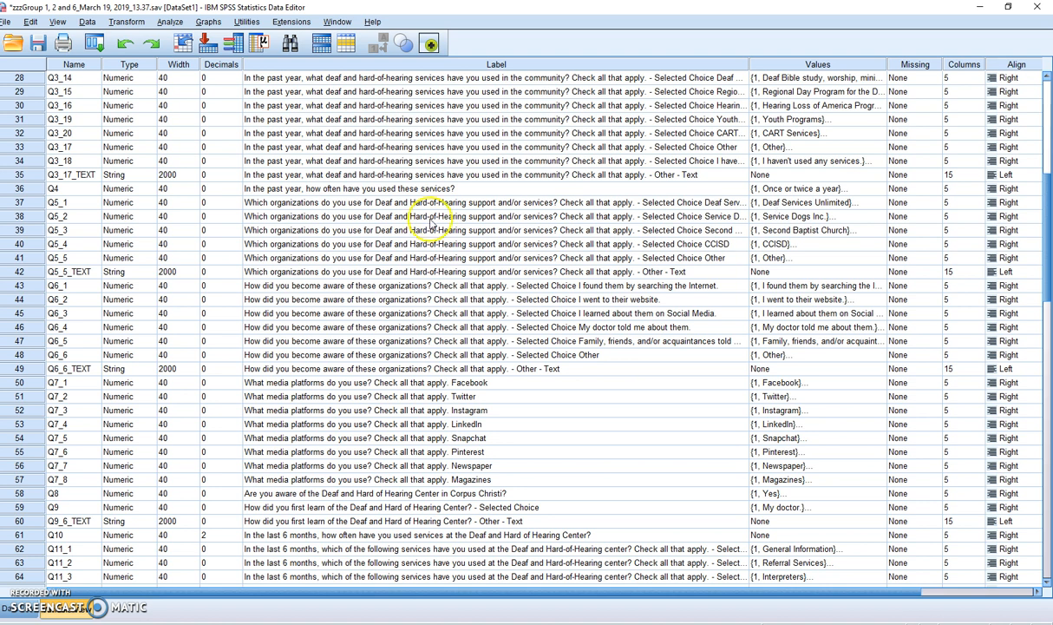
left_click(74, 205)
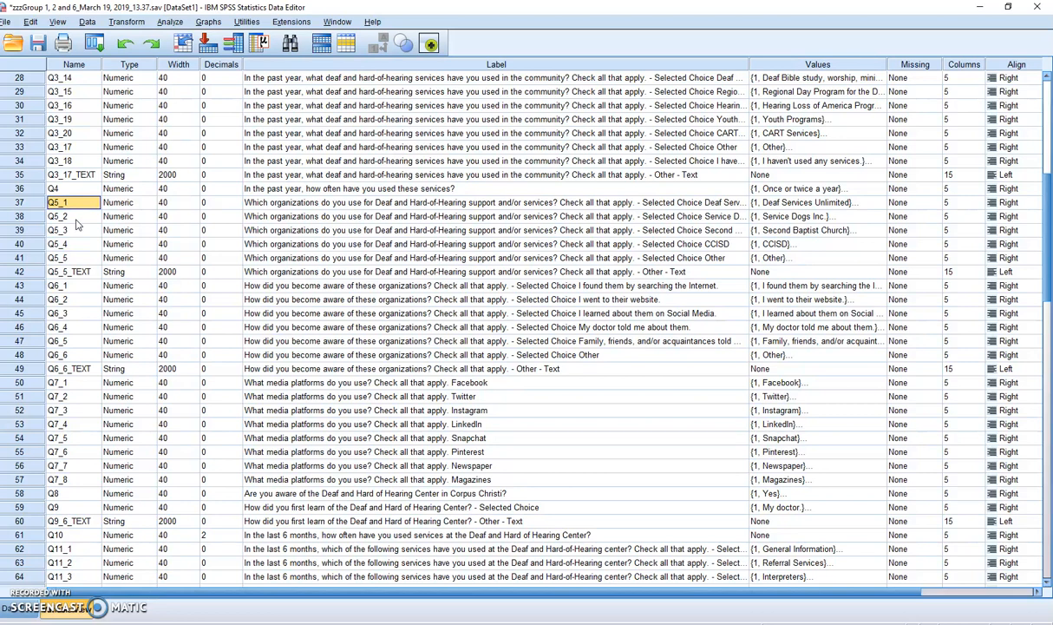
left_click(75, 217)
left_click(72, 230)
left_click(71, 245)
left_click(72, 260)
left_click(74, 274)
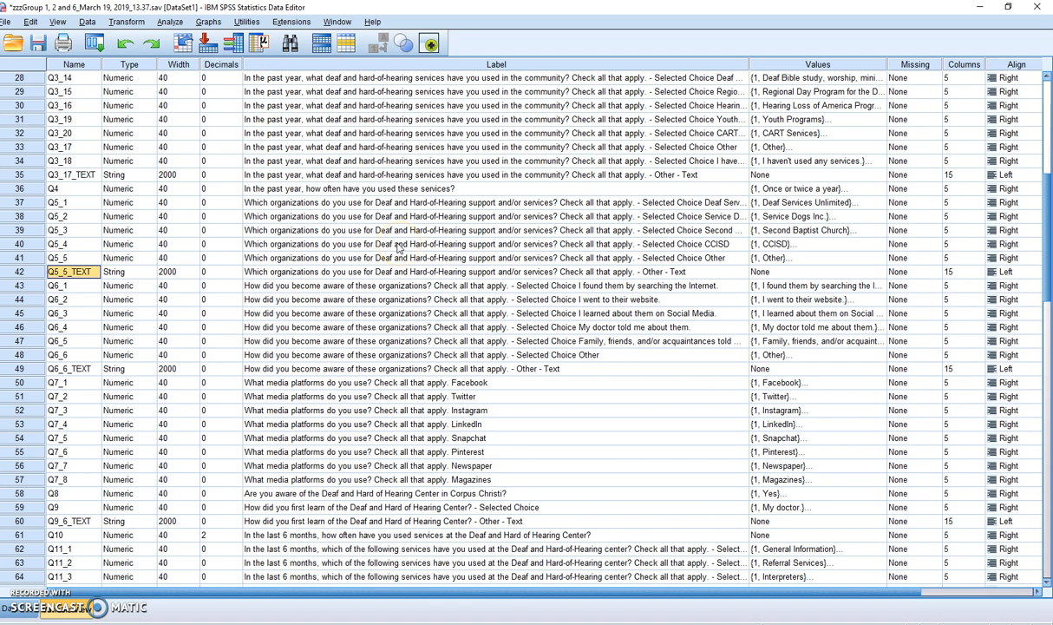
Step: Start a Frequencies analysis and clear its previously selected variables
left_click(169, 24)
mouse_move(226, 53)
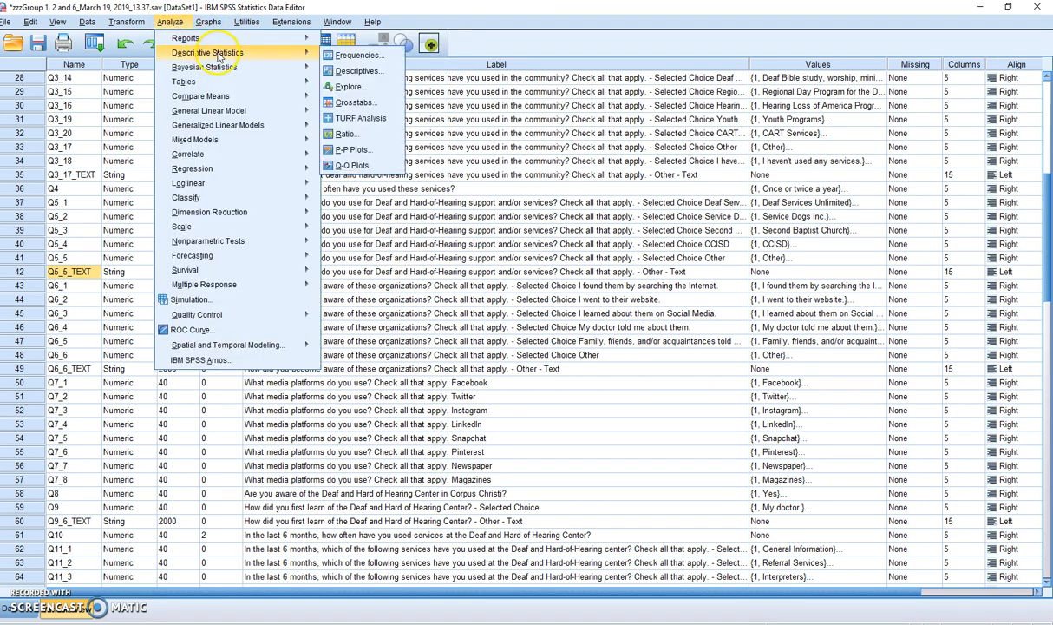
left_click(360, 57)
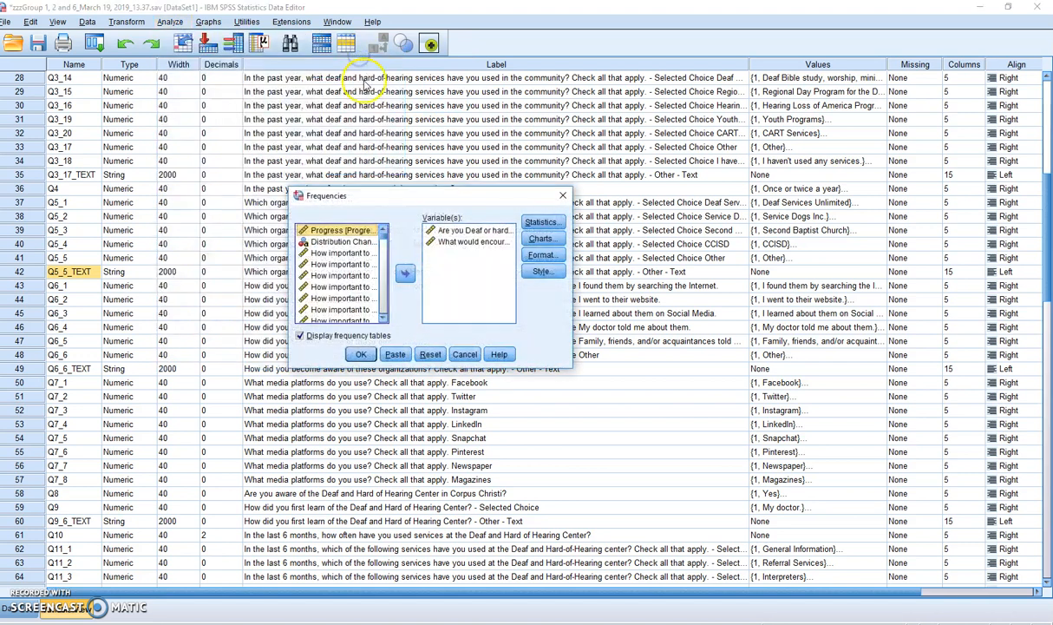
left_click(430, 354)
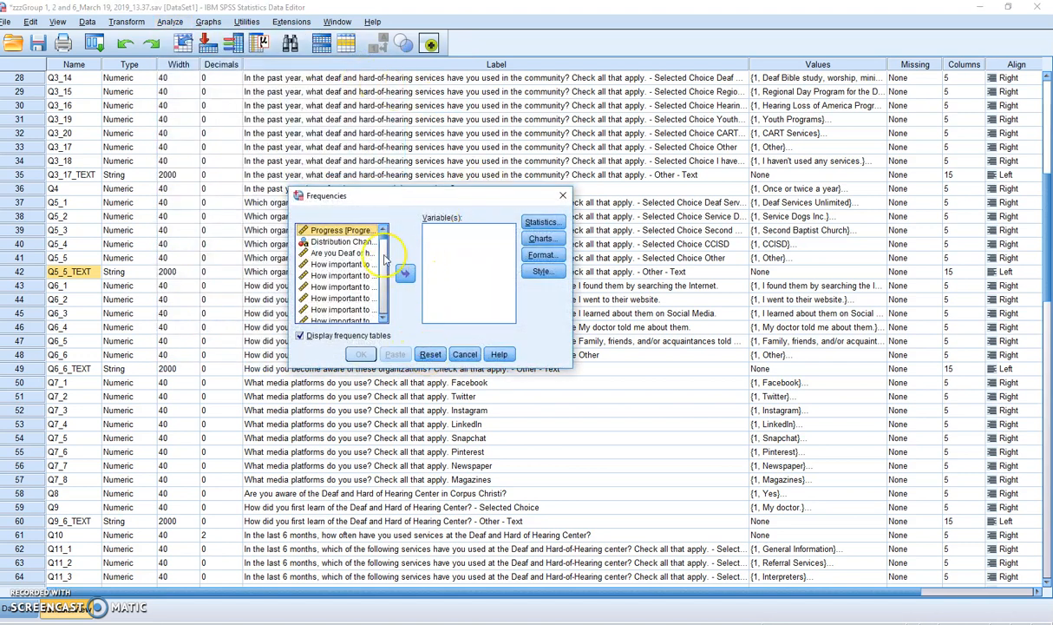
Step: Add the five numeric "Which organizations" variables, Q5_1 to Q5_5, and run the frequency tables
left_click_drag(382, 231, 383, 263)
left_click(349, 255)
left_click(357, 254)
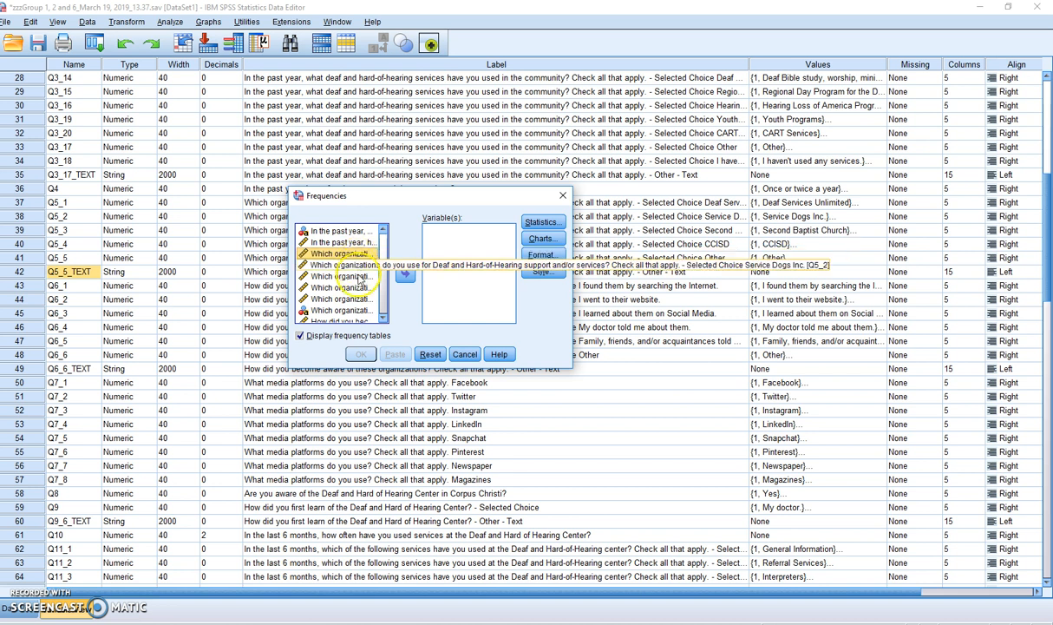
left_click(358, 298, "shift")
left_click(405, 273)
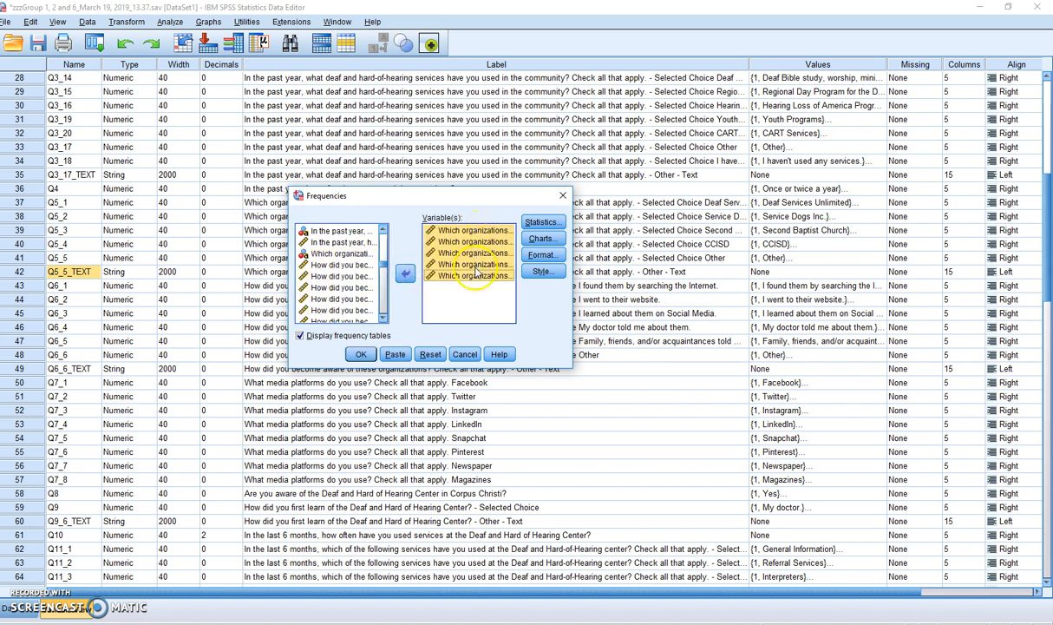
left_click(360, 356)
left_click(347, 340)
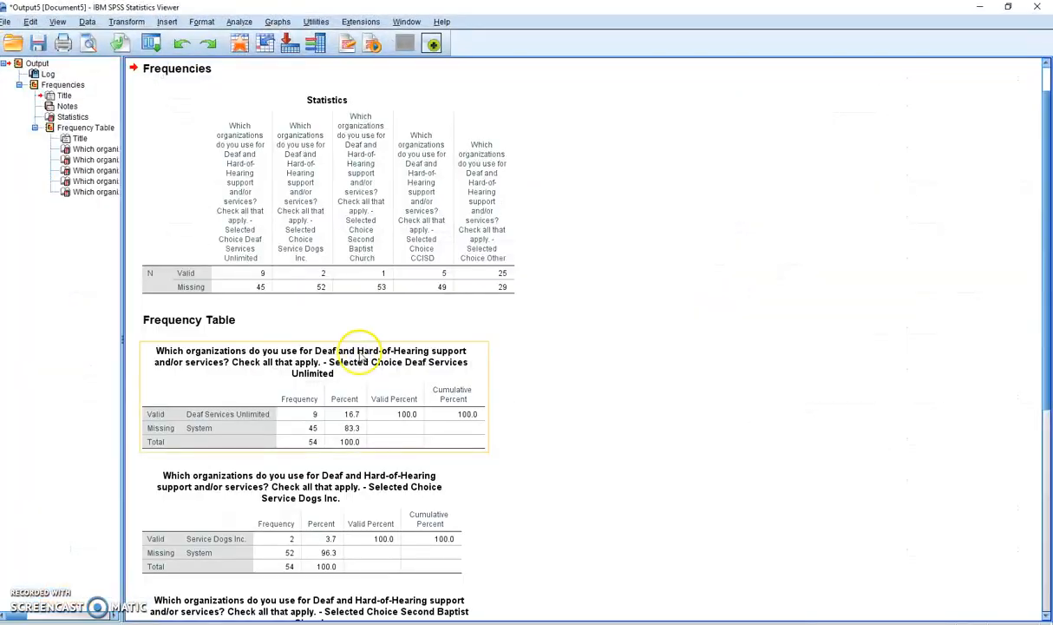
Step: Examine the frequency tables for each Q5 organization choice in the output
scroll(373, 361, "down", 1)
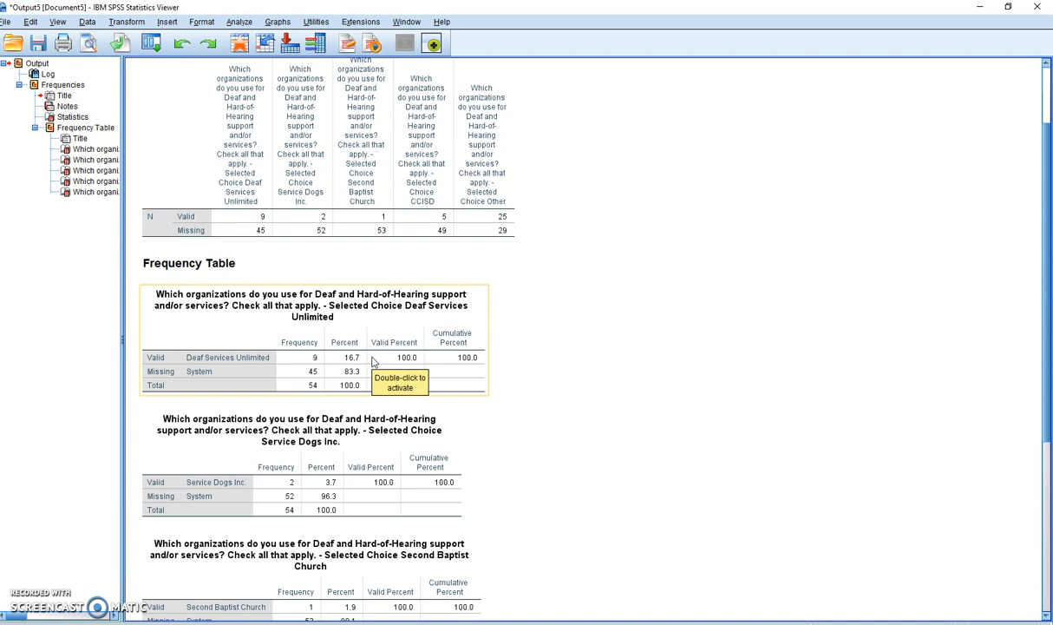
scroll(375, 361, "down", 1)
left_click(378, 365)
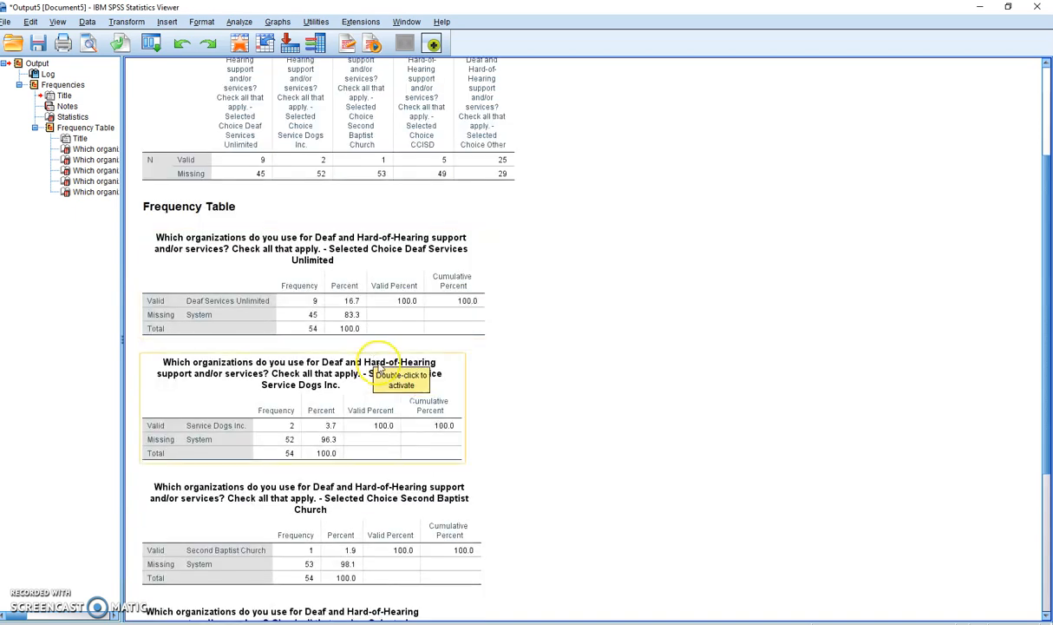
scroll(379, 366, "down", 4)
left_click(378, 365)
scroll(379, 367, "up", 1)
left_click(378, 365)
scroll(379, 366, "up", 2)
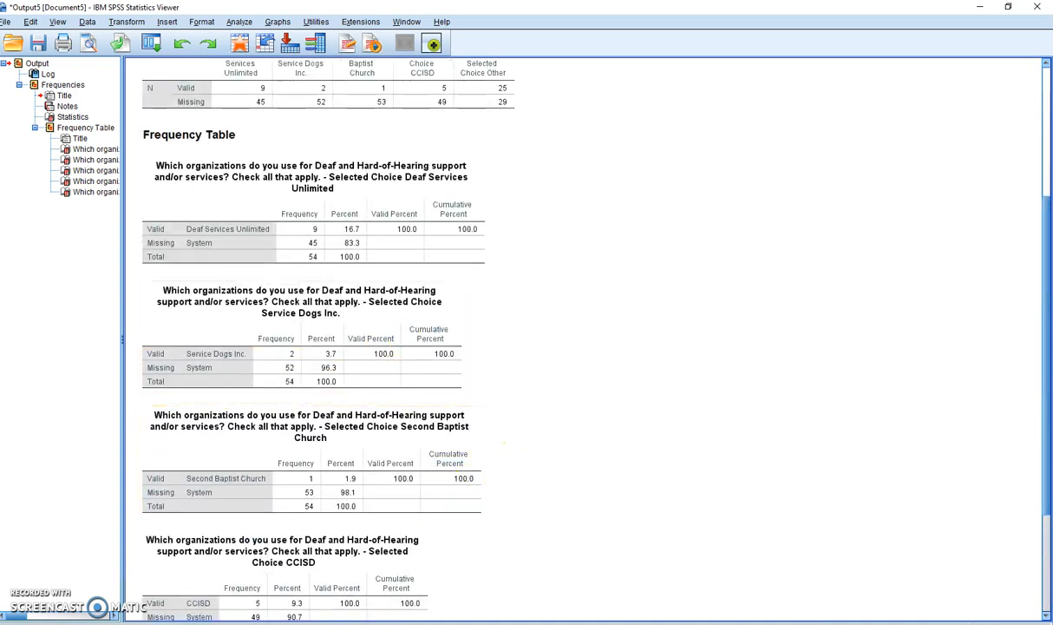
Step: Switch to the DHHC Analysis workbook in Excel, add a blank worksheet and move it behind the last sheet
key("alt+Tab")
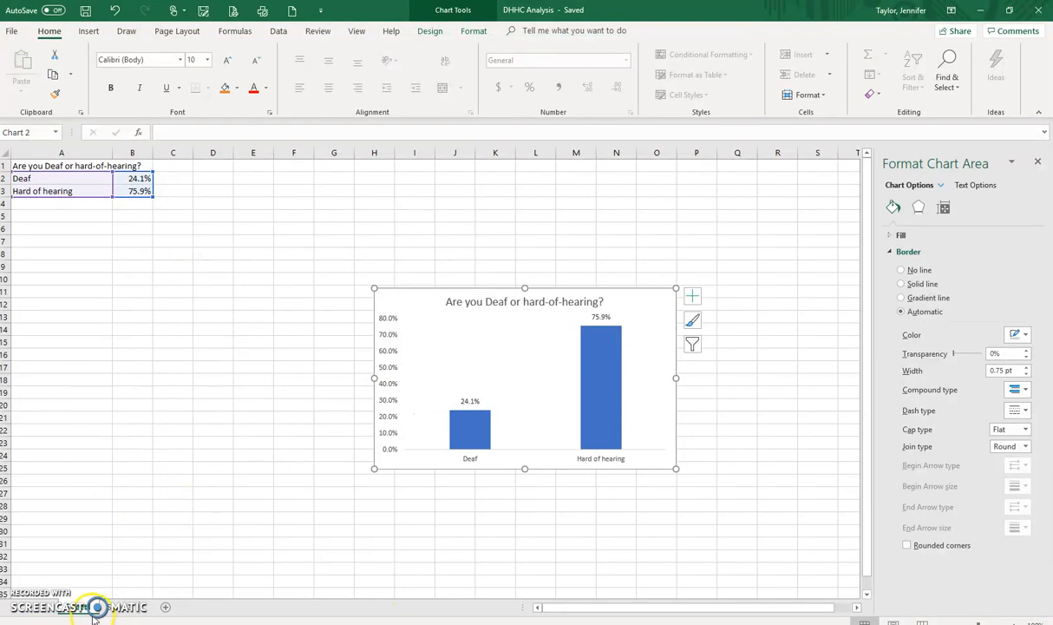
left_click(165, 607)
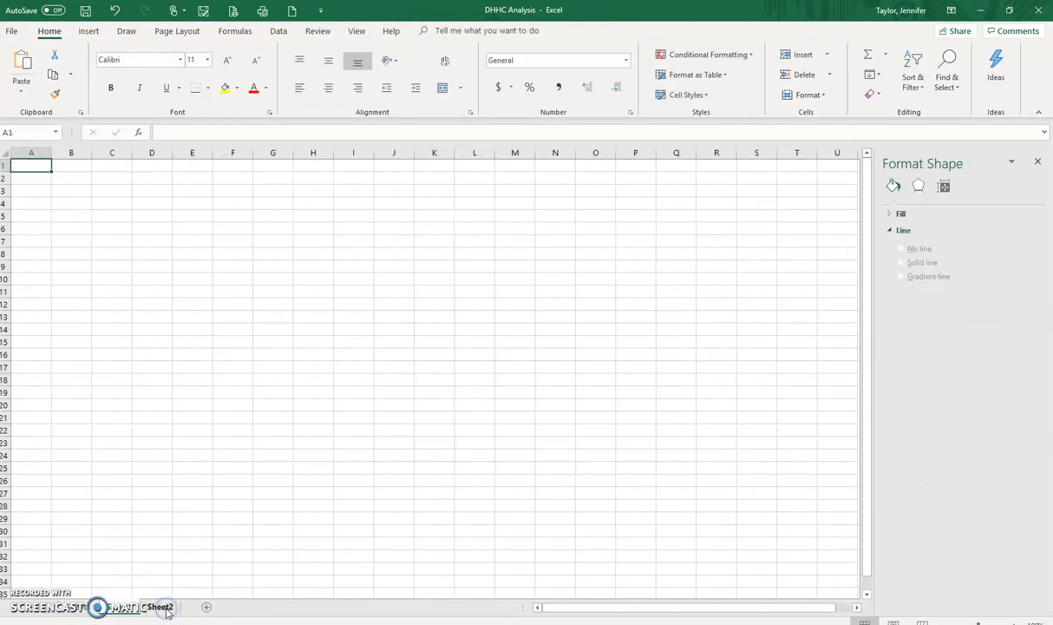
left_click(90, 608)
left_click(117, 610)
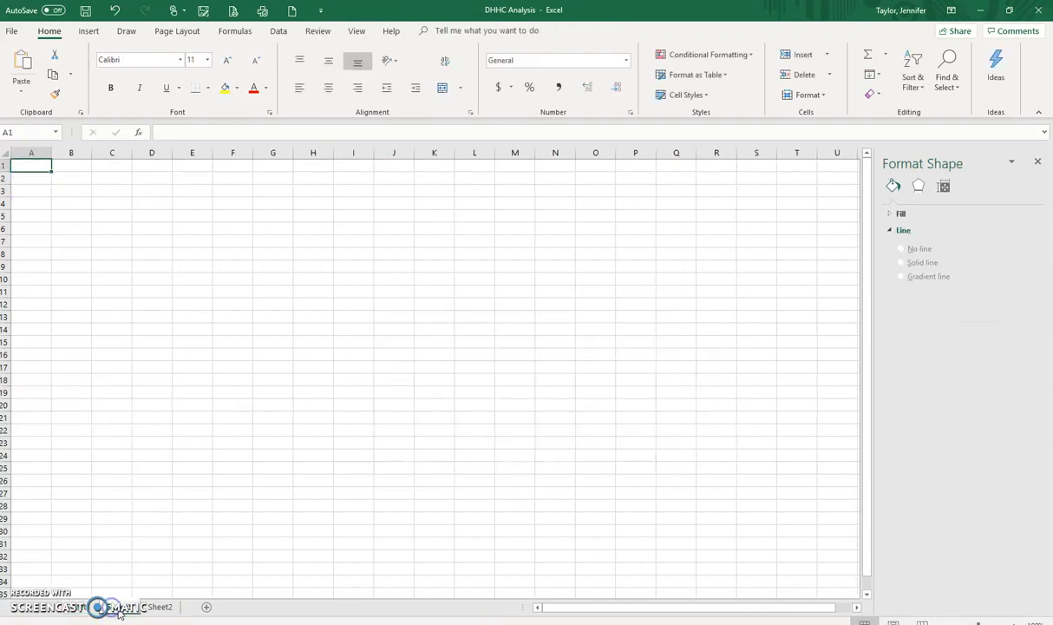
left_click(121, 611)
left_click(149, 609)
left_click(131, 608)
left_click_drag(115, 610, 187, 612)
left_click(97, 607)
left_click(139, 607)
left_click(154, 607)
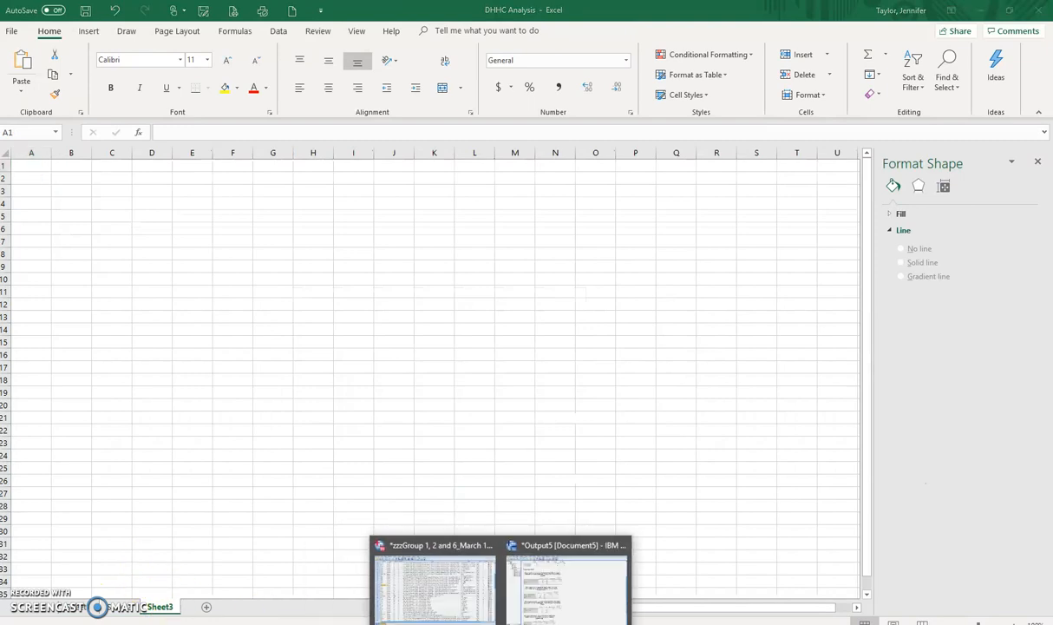
Step: Switch to the SPSS output, copy all five Q5 "Which organizations" frequency tables, and return to the DHHC Analysis workbook in Excel
left_click(522, 573)
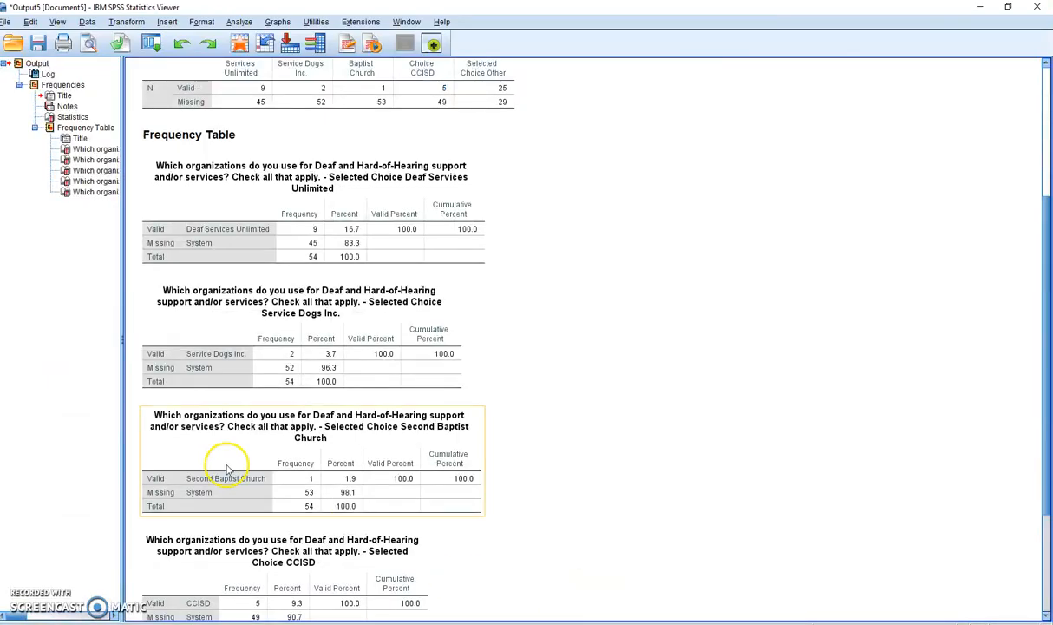
left_click(273, 250)
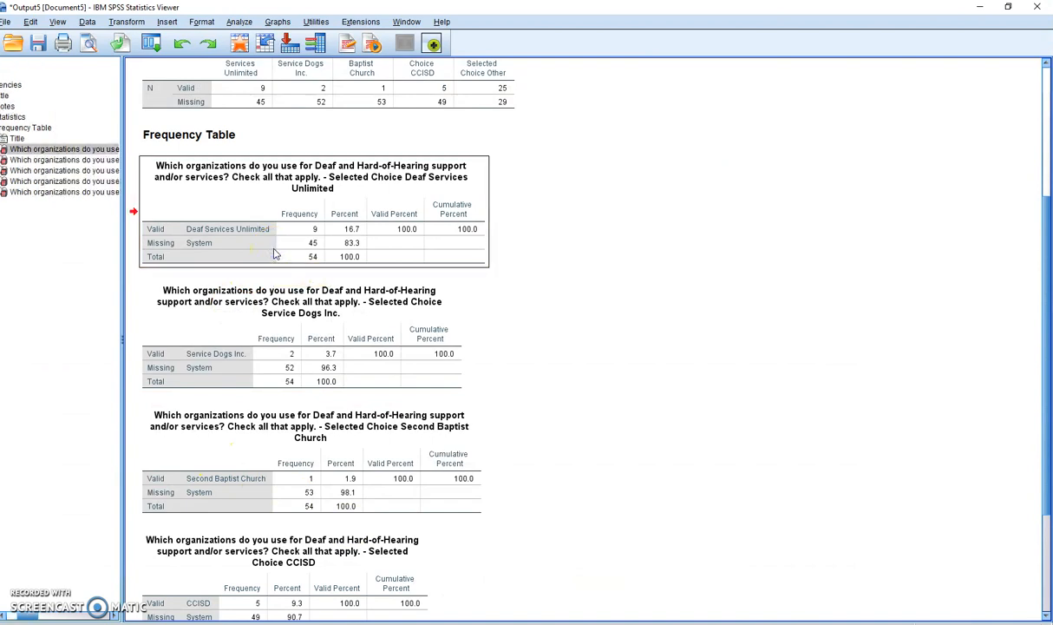
left_click(256, 332)
left_click(274, 211)
left_click(269, 334, "ctrl")
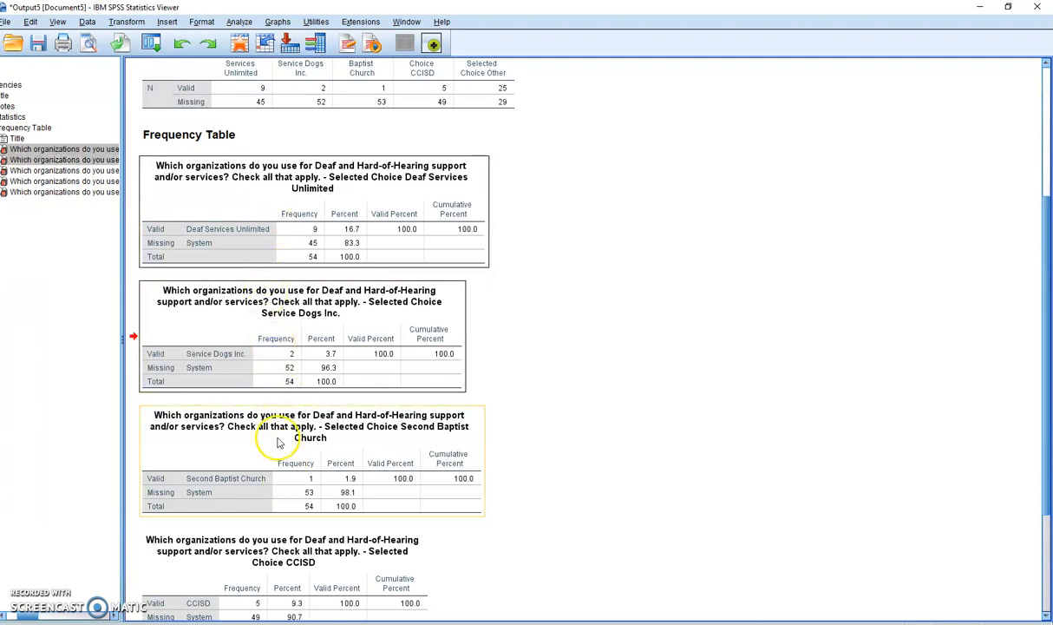
left_click(283, 236)
left_click(288, 353, "ctrl")
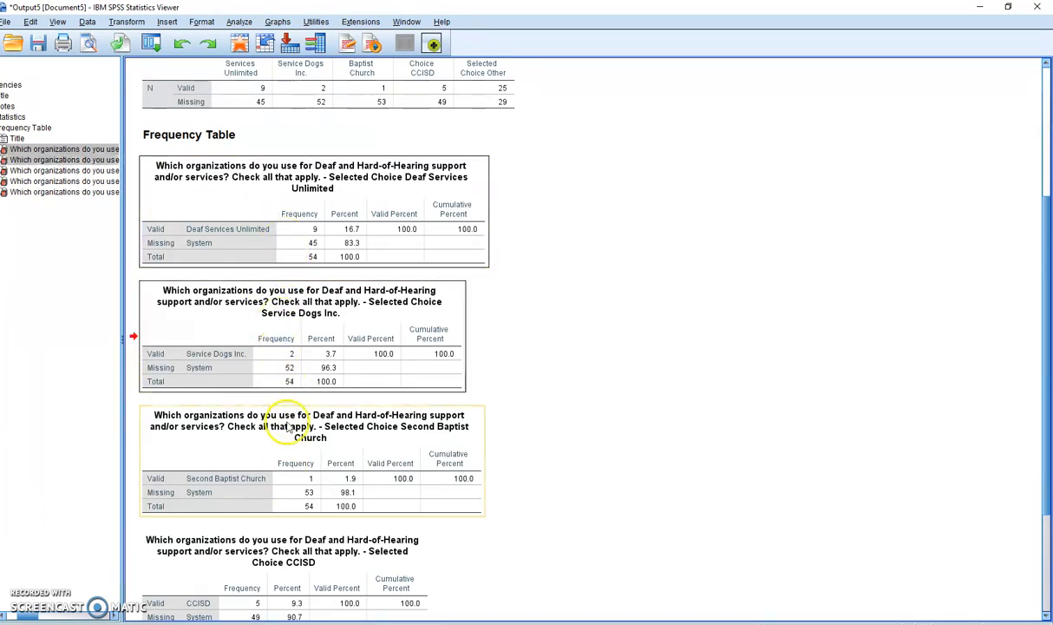
left_click(271, 475, "ctrl")
scroll(271, 482, "down", 3)
left_click(271, 486, "ctrl")
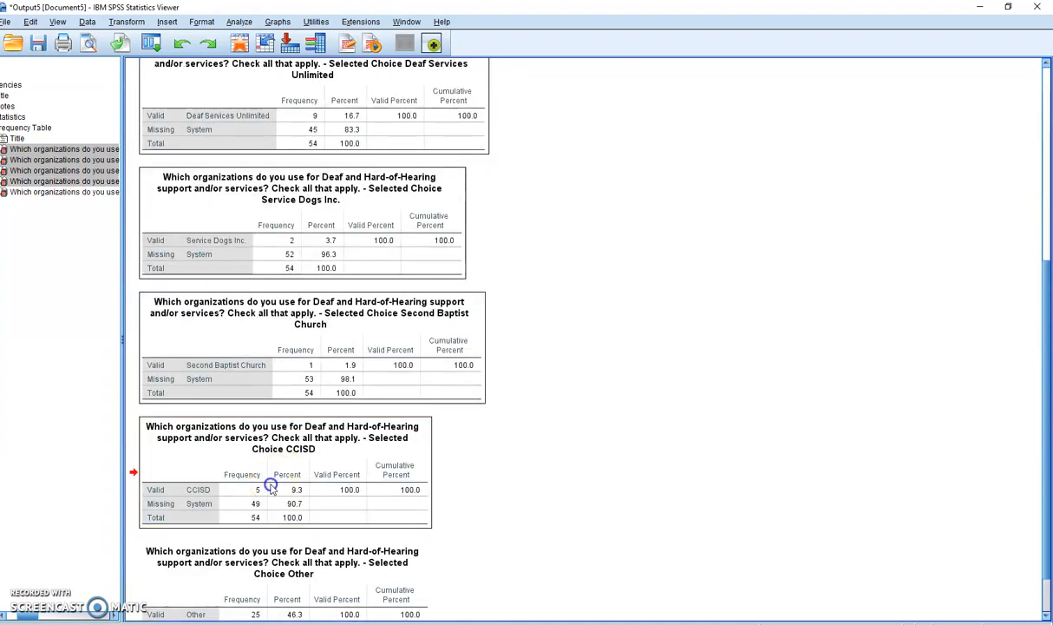
scroll(273, 486, "down", 2)
left_click(267, 530, "ctrl")
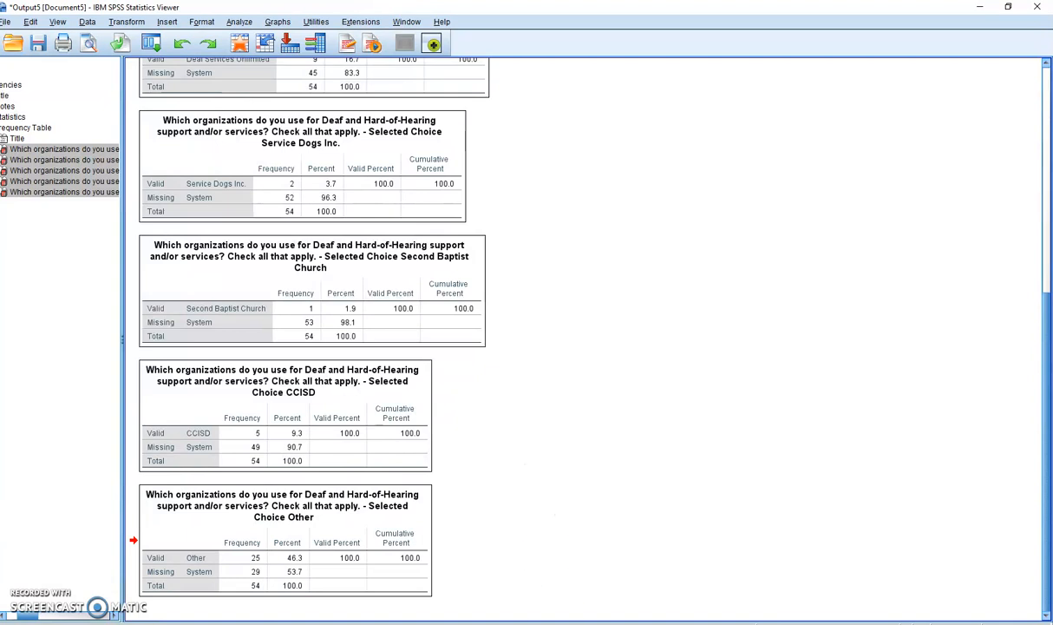
left_click(325, 622)
left_click(32, 172)
key("ctrl+v")
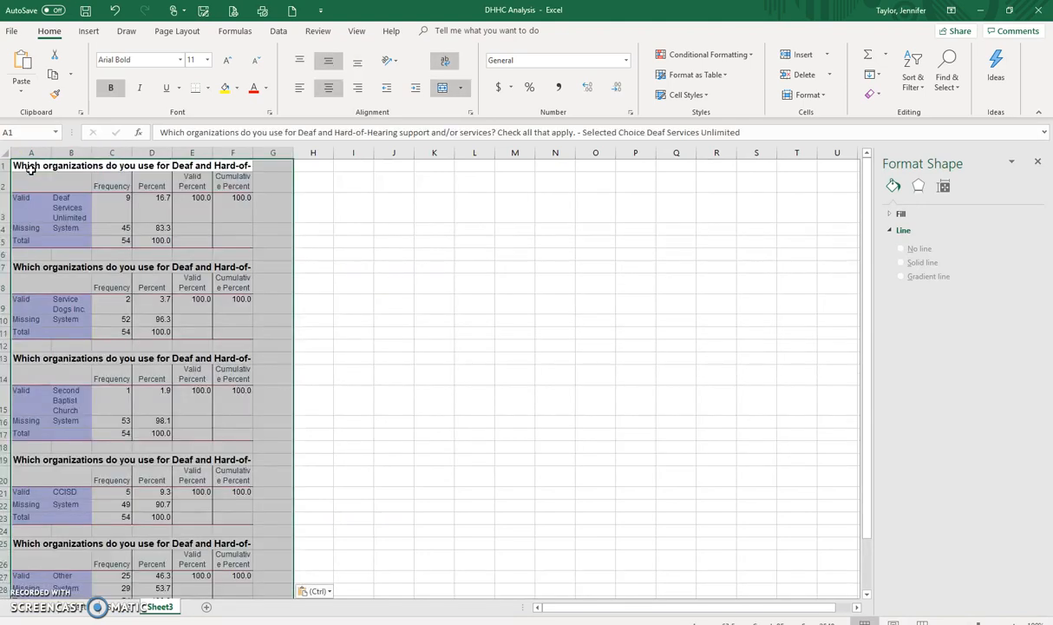
left_click(114, 10)
Step: Paste the copied frequency tables as plain text with the destination formatting, starting in cell A1 of Sheet3
right_click(27, 171)
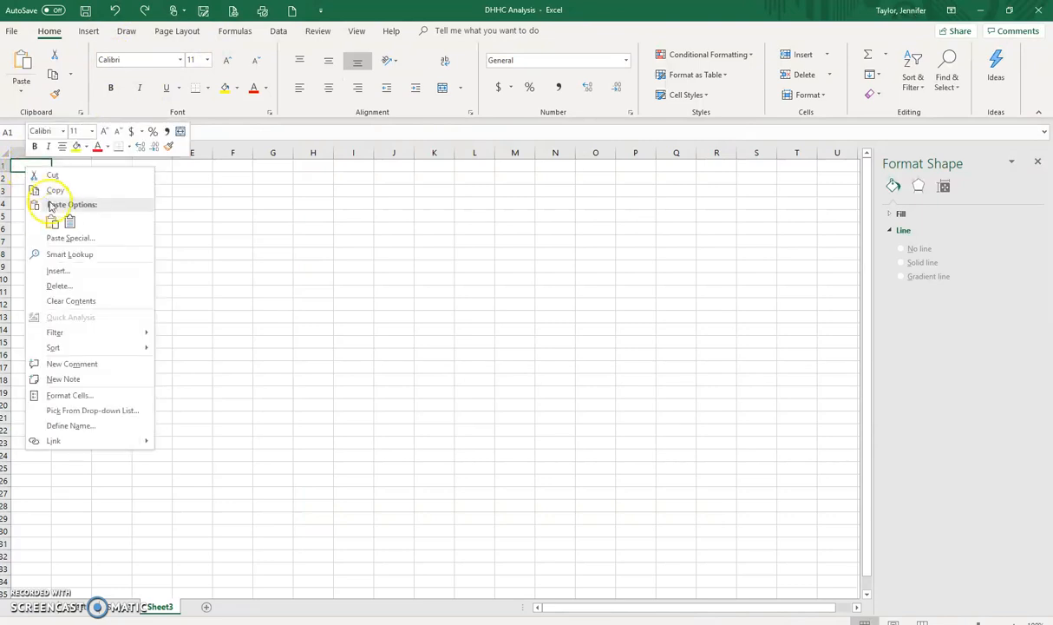
left_click(70, 222)
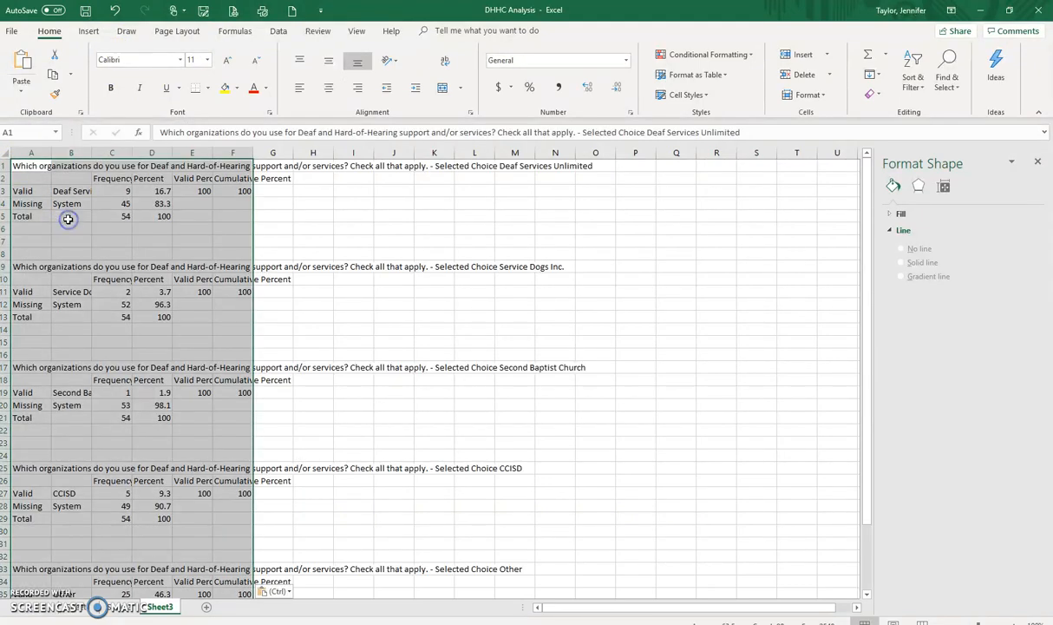
left_click(113, 230)
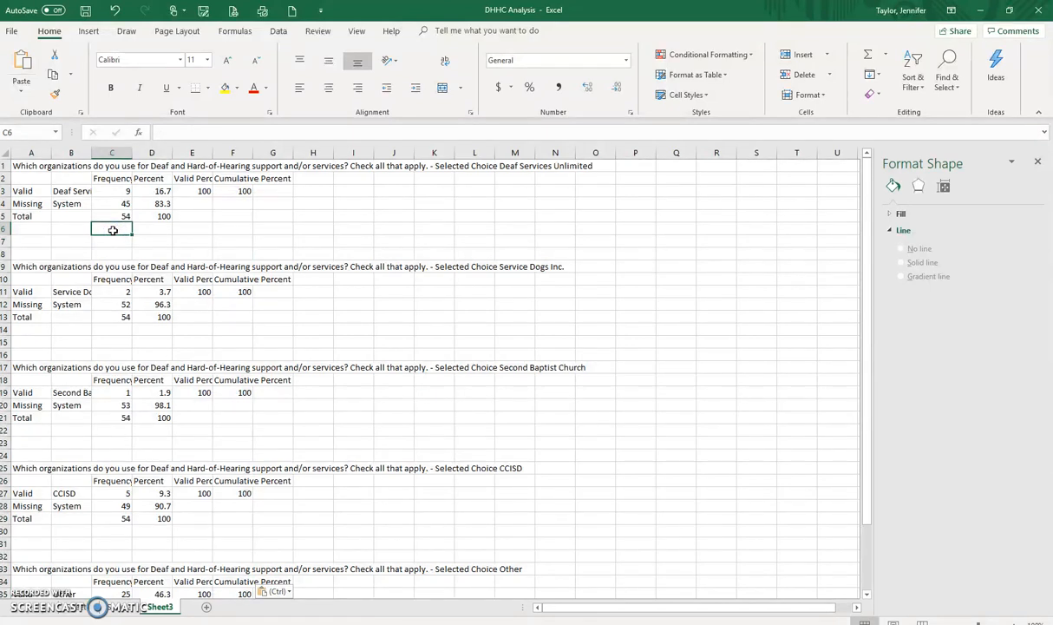
left_click(26, 166)
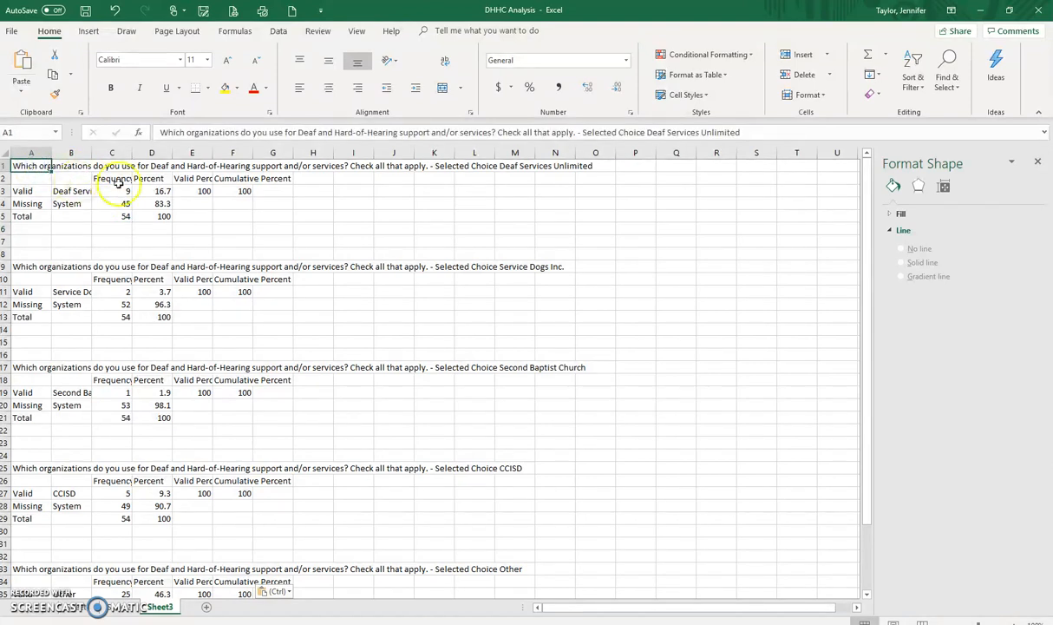
Step: Delete columns D to G, which hold the Percent, Valid Percent and Cumulative Percent values
left_click(149, 152)
left_click_drag(150, 153, 262, 163)
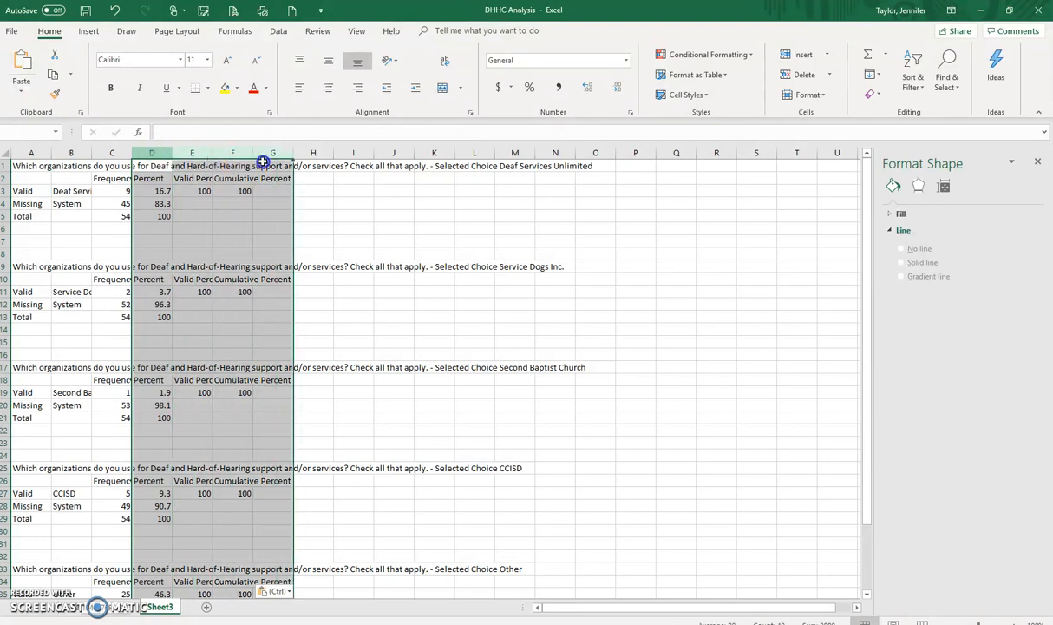
right_click(224, 212)
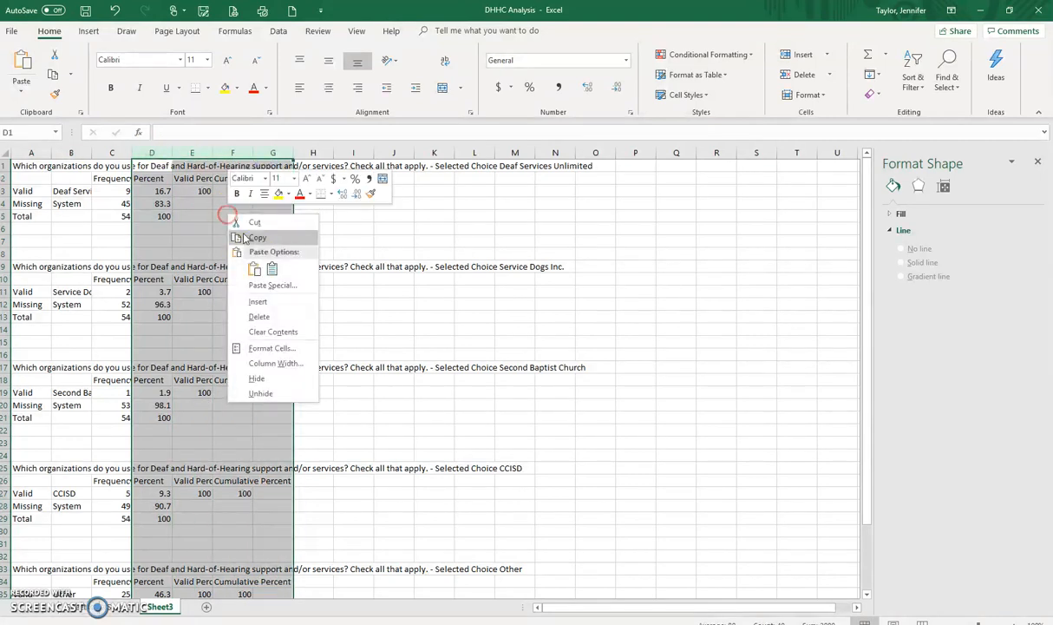
left_click(260, 317)
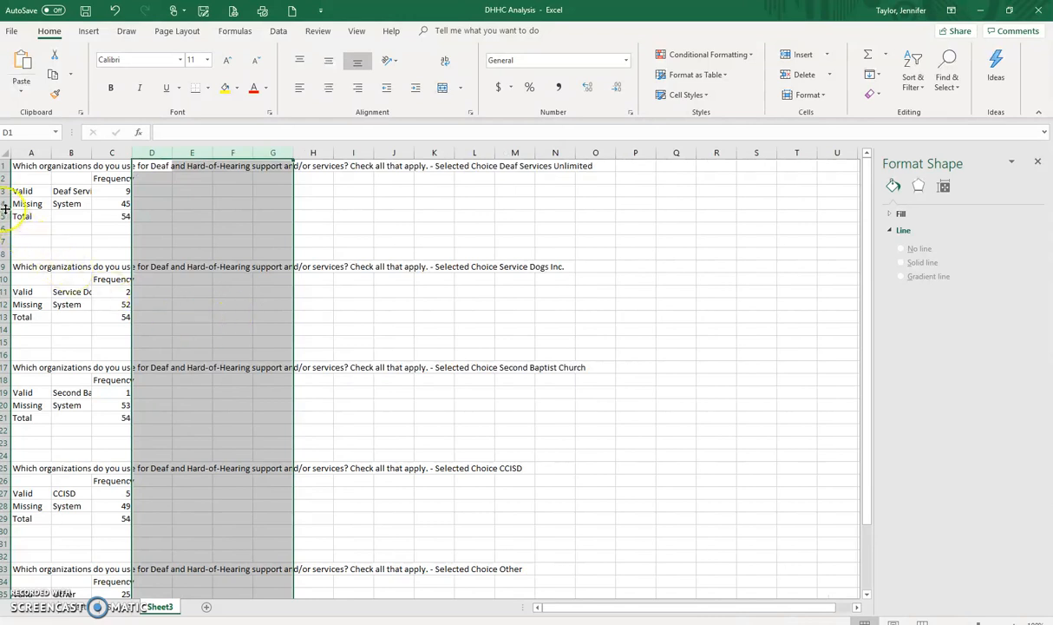
left_click(23, 163)
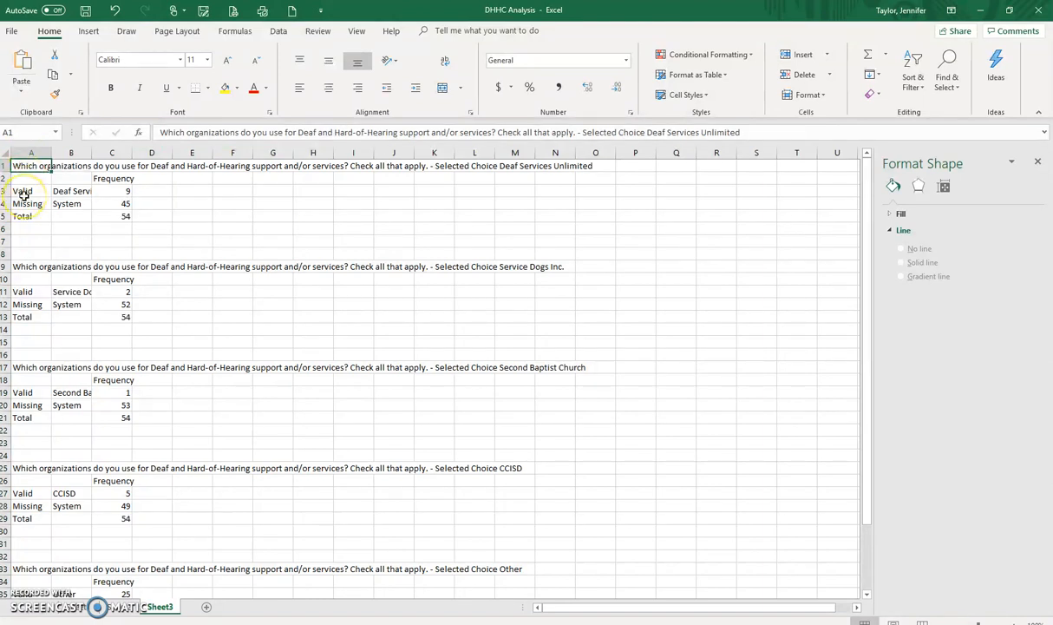
left_click(73, 167)
type("Which organizations do you use for Deaf and Hard-of-Hearing support and/or services? Check all that apply. - Selected Choice Deaf Services Unlimited")
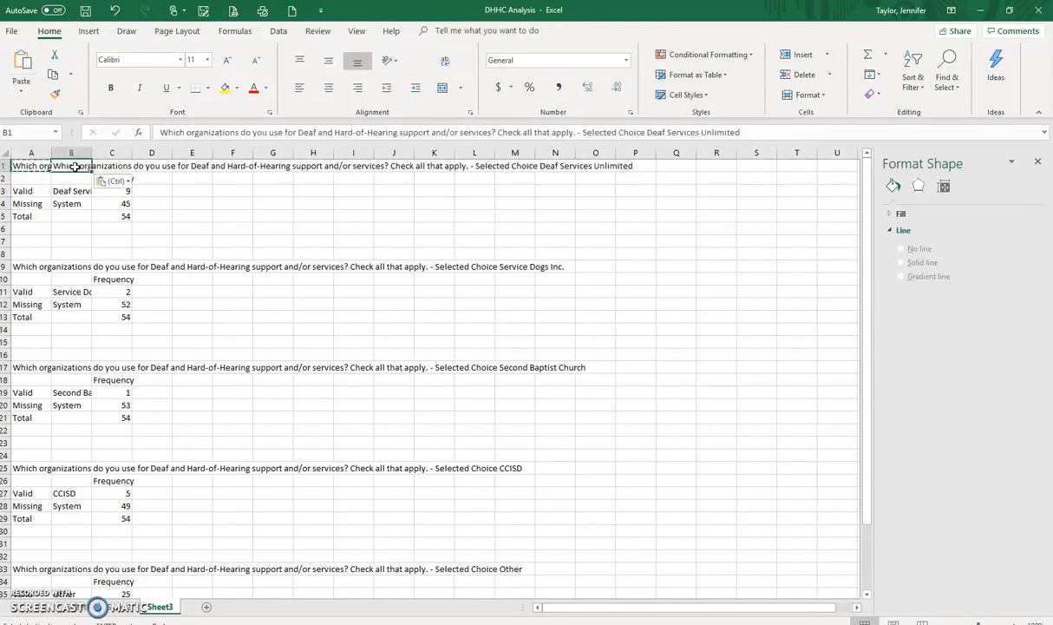
left_click(115, 10)
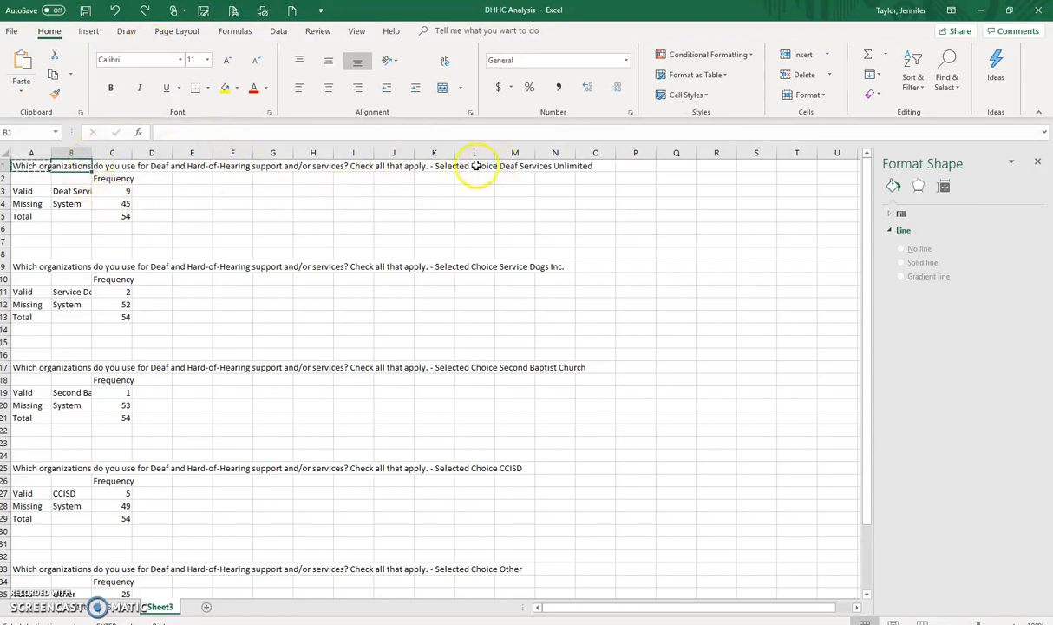
Step: Remove "Check all that apply. - Selected Choice Deaf Services Unlimited" from the question heading in A1 and widen column B
double_click(269, 166)
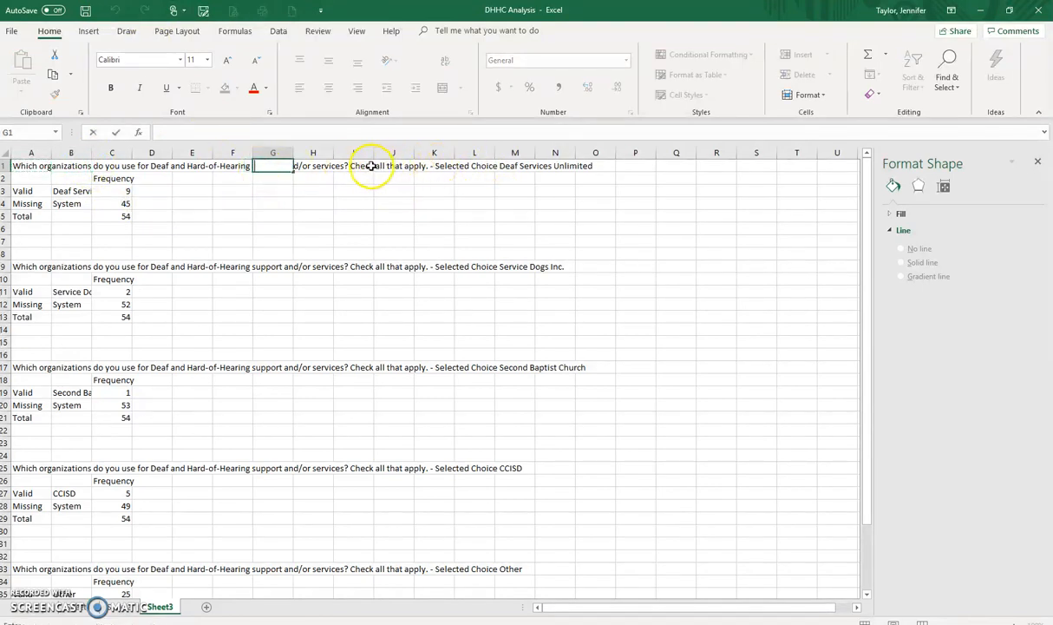
left_click(40, 167)
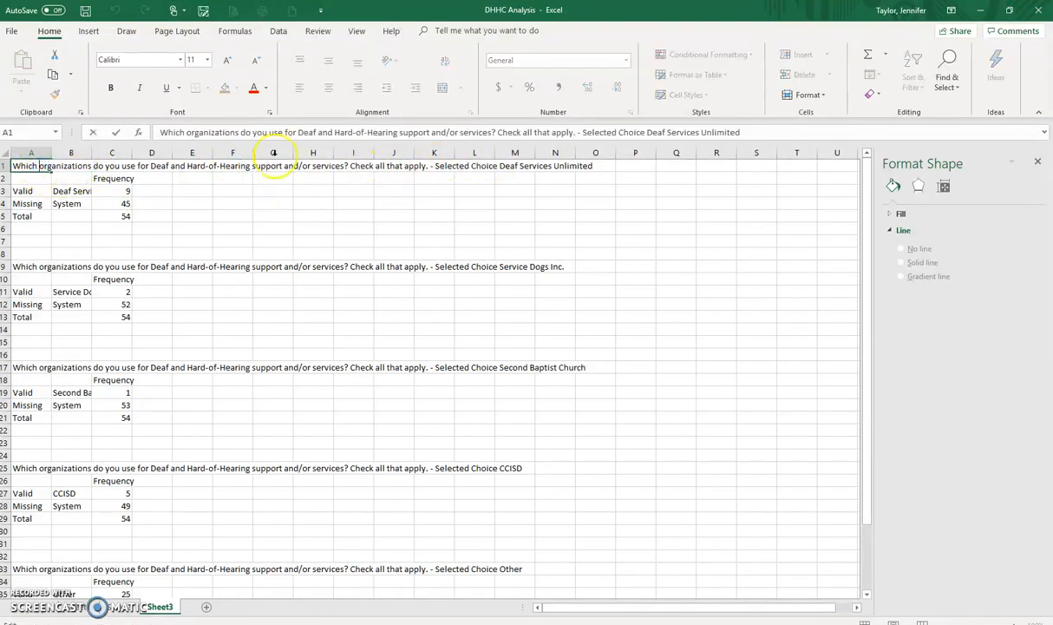
left_click_drag(347, 165, 598, 164)
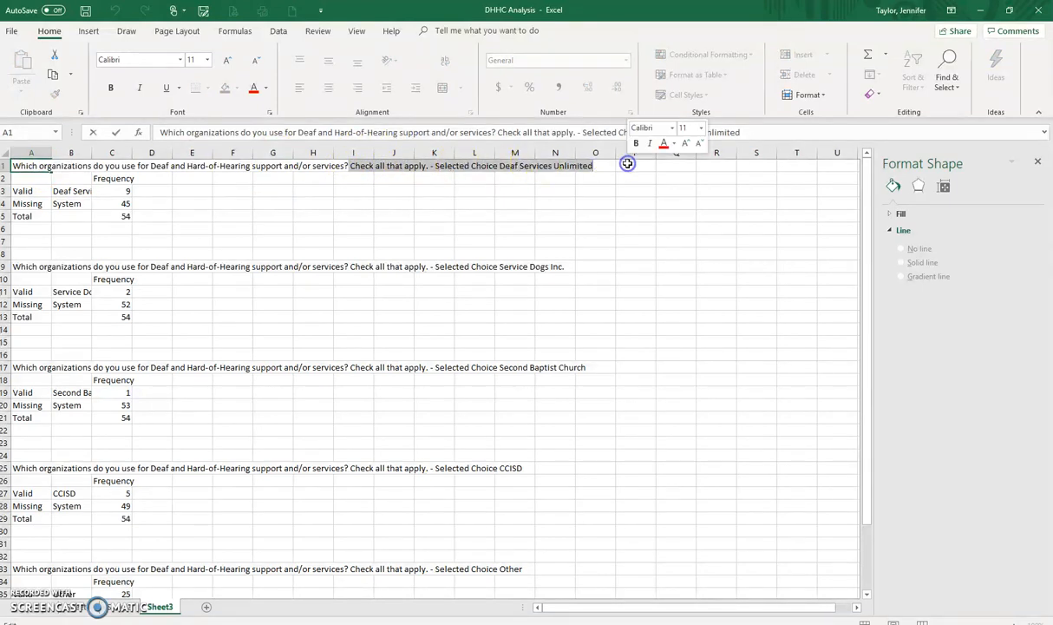
key("Delete")
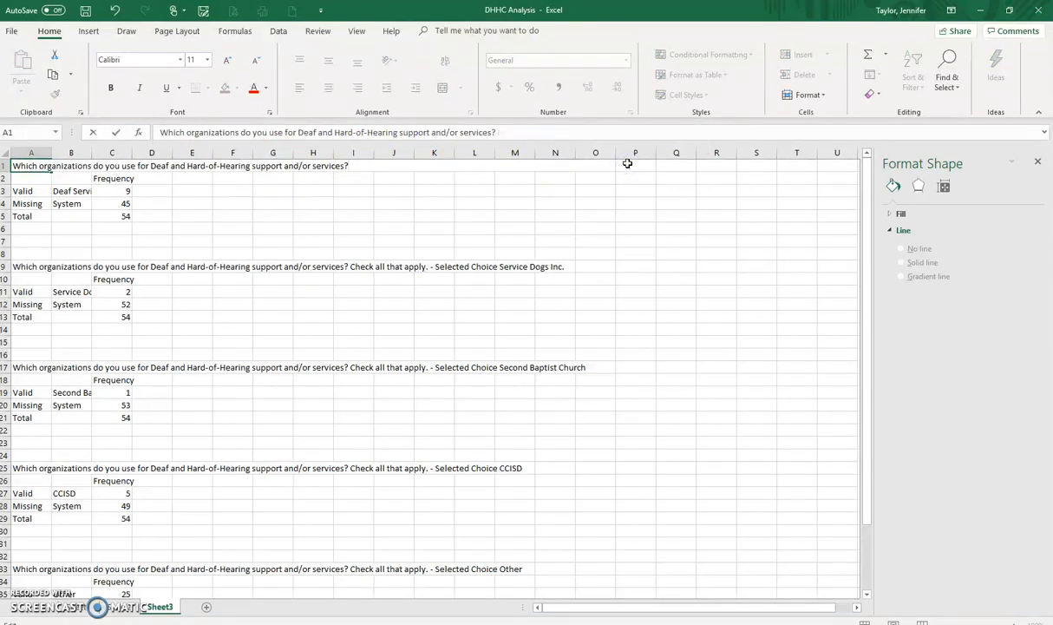
left_click(198, 215)
left_click_drag(91, 153, 120, 154)
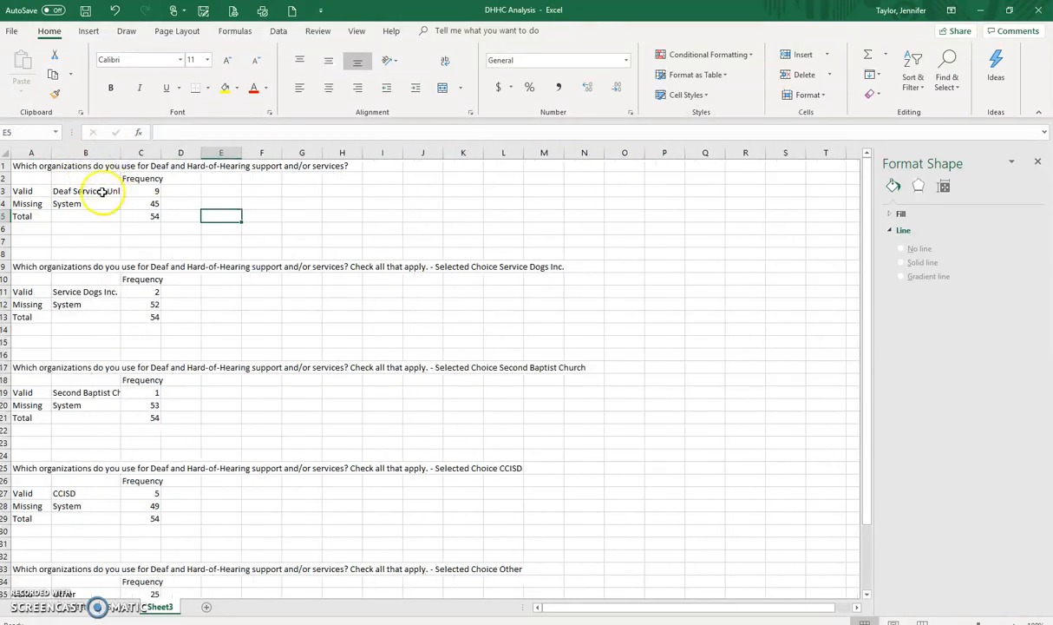
Step: Copy the question heading from A1 to B1 and delete column A with the Valid, Missing and Total labels
left_click(21, 166)
key("ctrl+c")
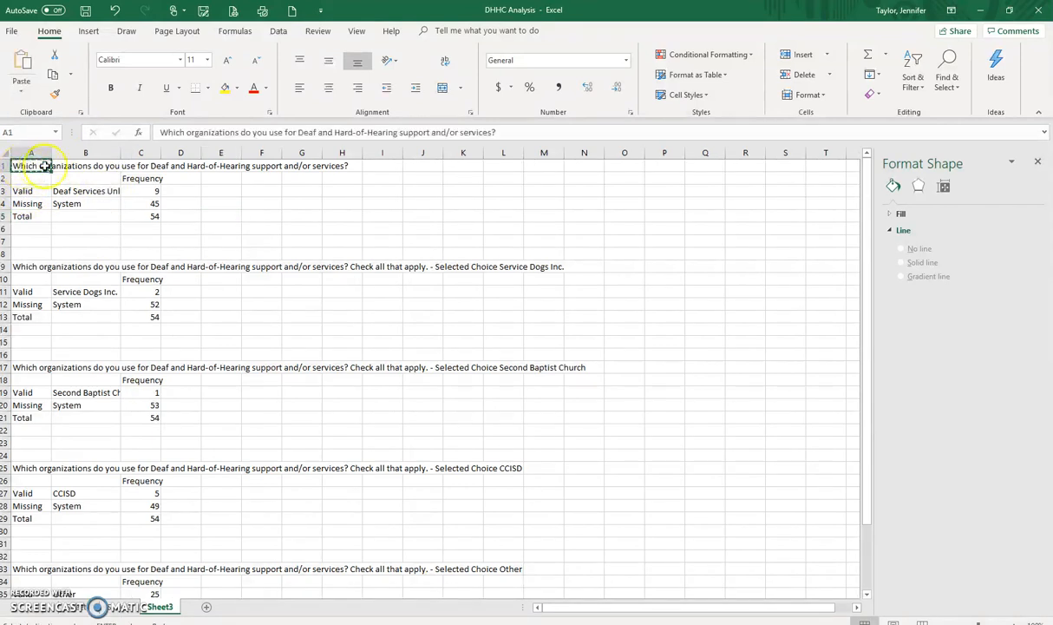
left_click(75, 166)
key("ctrl+v")
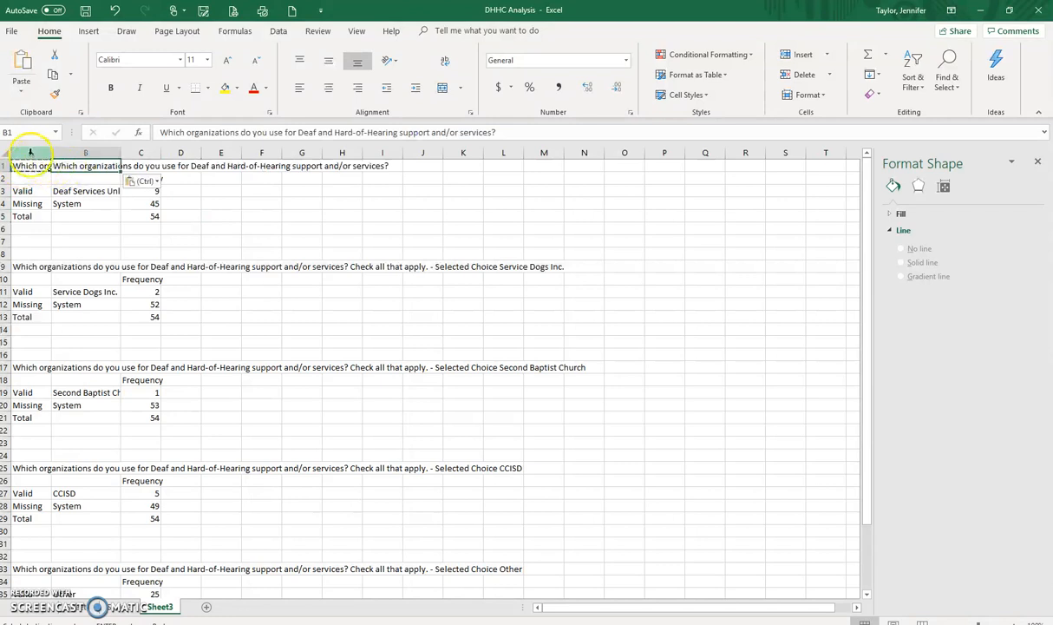
left_click(31, 153)
right_click(33, 154)
left_click(62, 258)
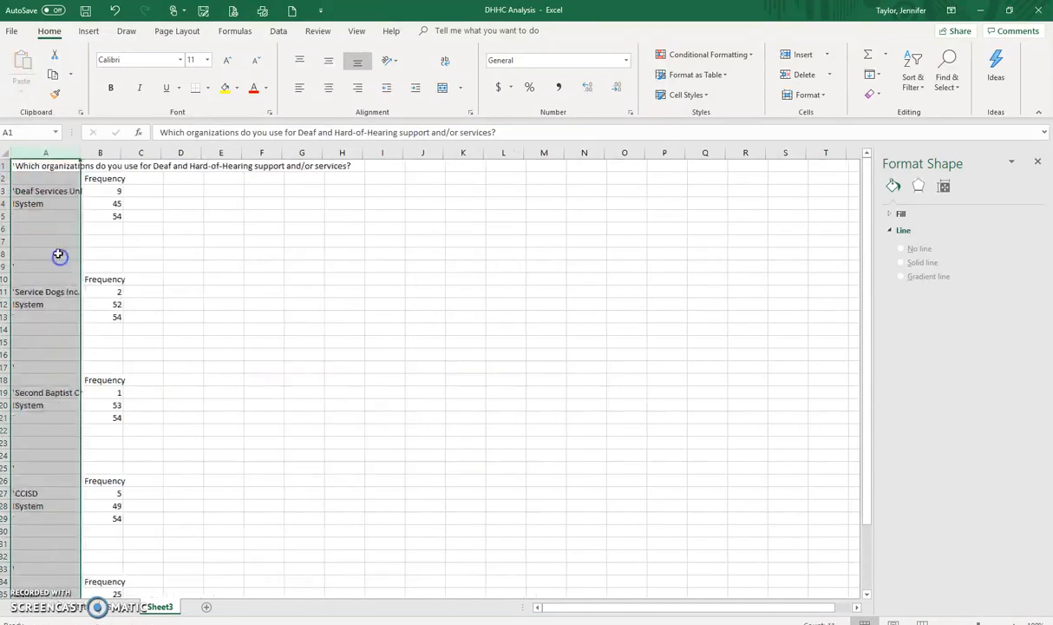
left_click_drag(5, 208, 14, 278)
left_click_drag(14, 279, 15, 270)
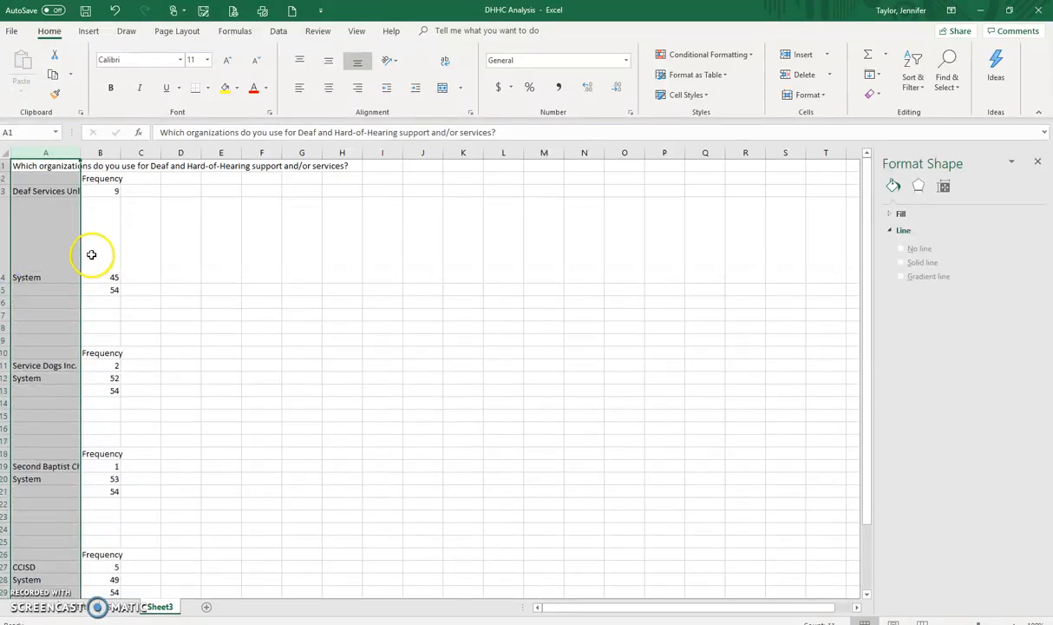
left_click_drag(8, 270, 18, 213)
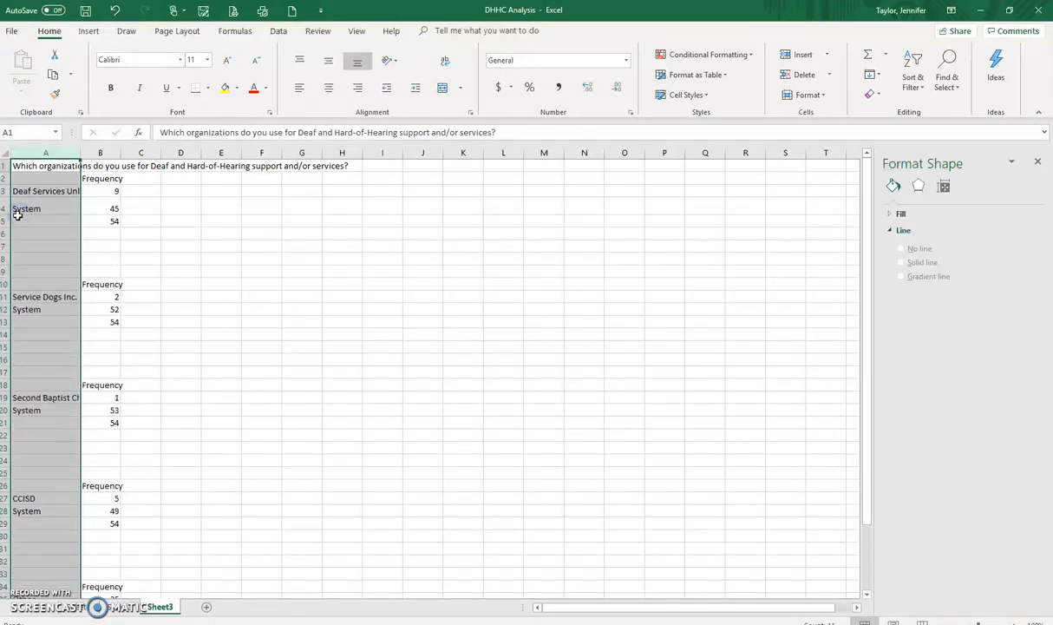
Step: Delete the System, total, blank and repeated Frequency rows between Deaf Services Unlimited, Service Dogs Inc. and Second Baptist Church
left_click(9, 208)
left_click_drag(11, 210, 40, 284)
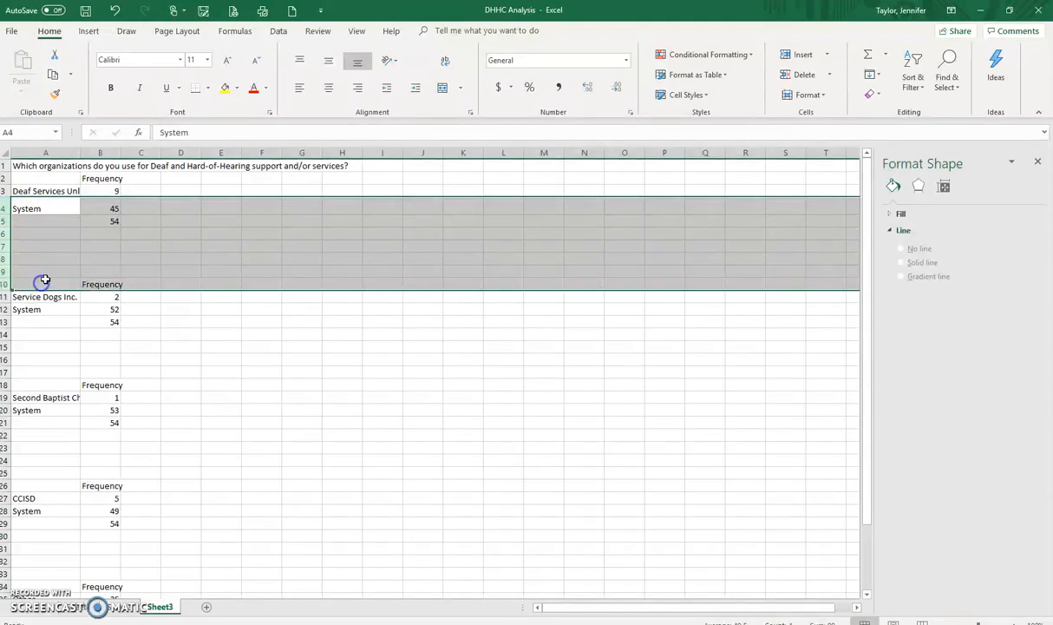
right_click(75, 255)
left_click(113, 369)
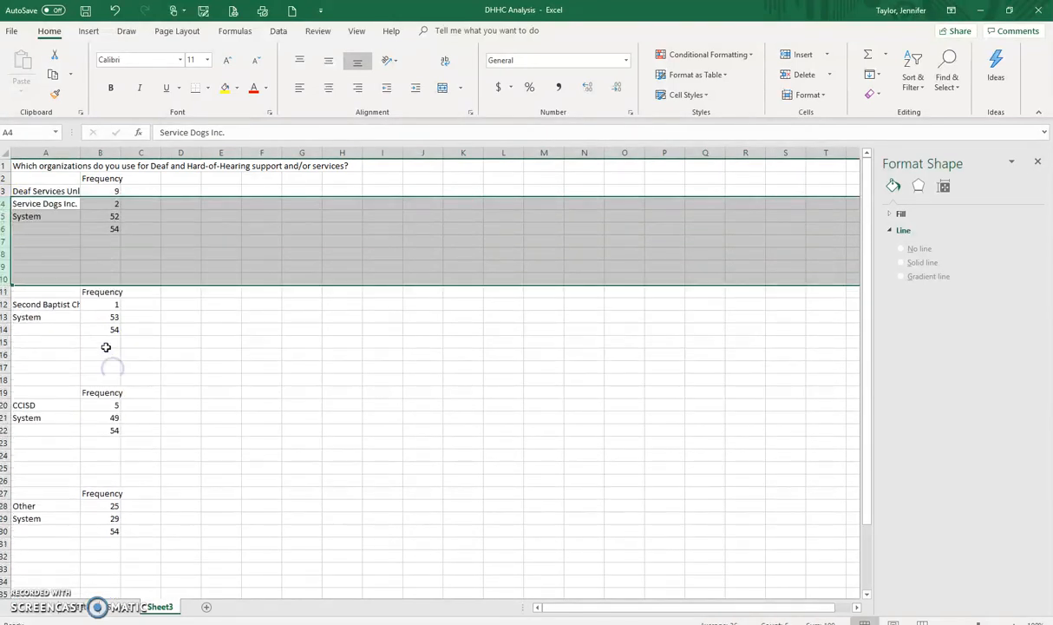
left_click(181, 242)
left_click_drag(7, 216, 7, 292)
right_click(79, 267)
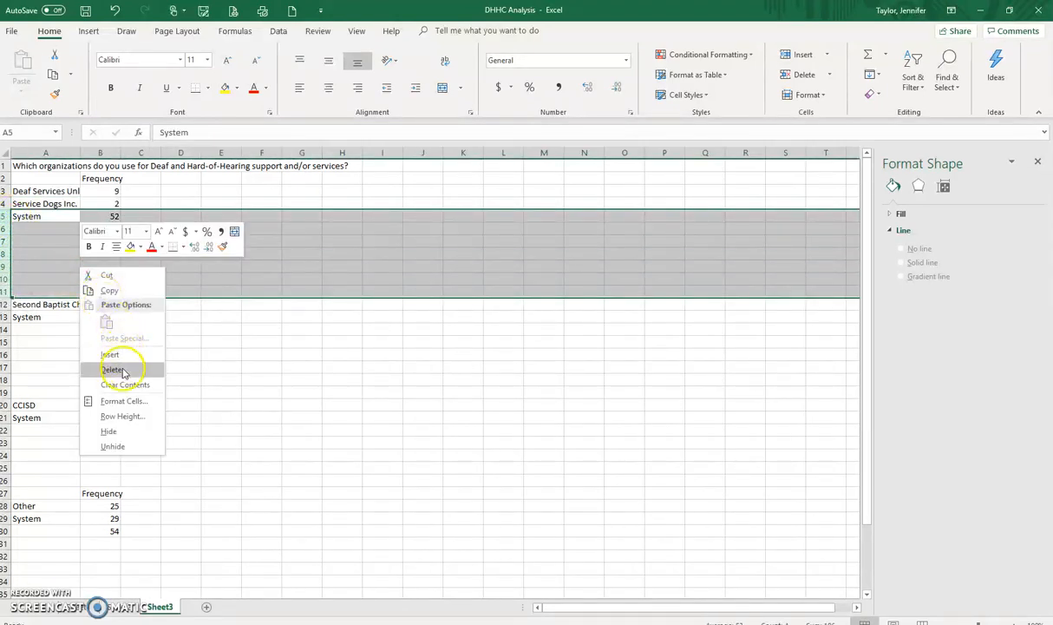
left_click(121, 368)
Step: Delete the System, total, blank and repeated Frequency rows between Second Baptist Church, CCISD and Other
left_click_drag(7, 228, 9, 305)
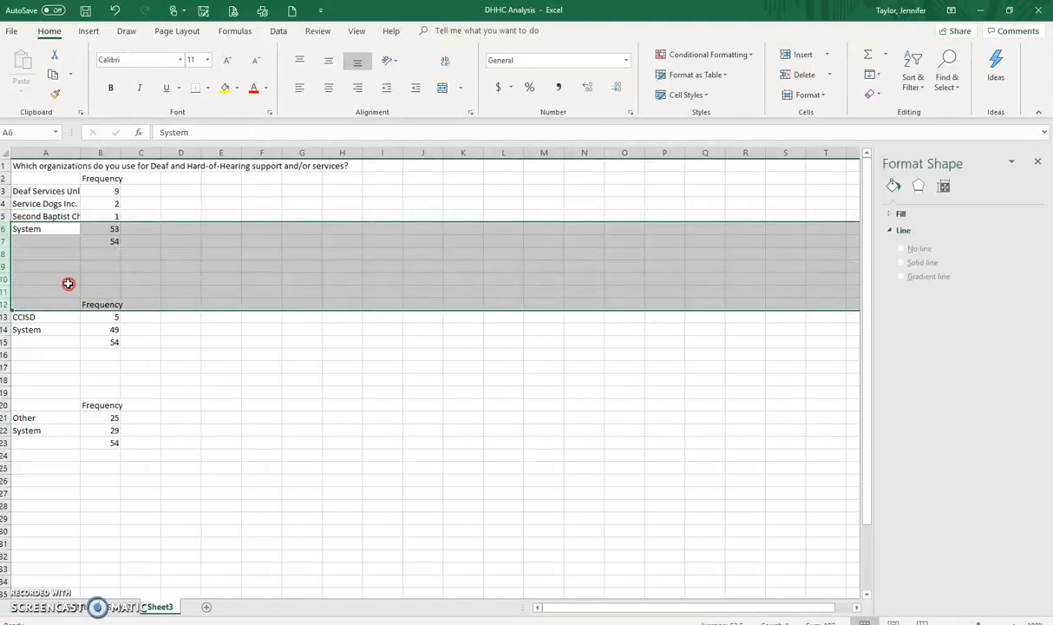
right_click(67, 283)
left_click(100, 387)
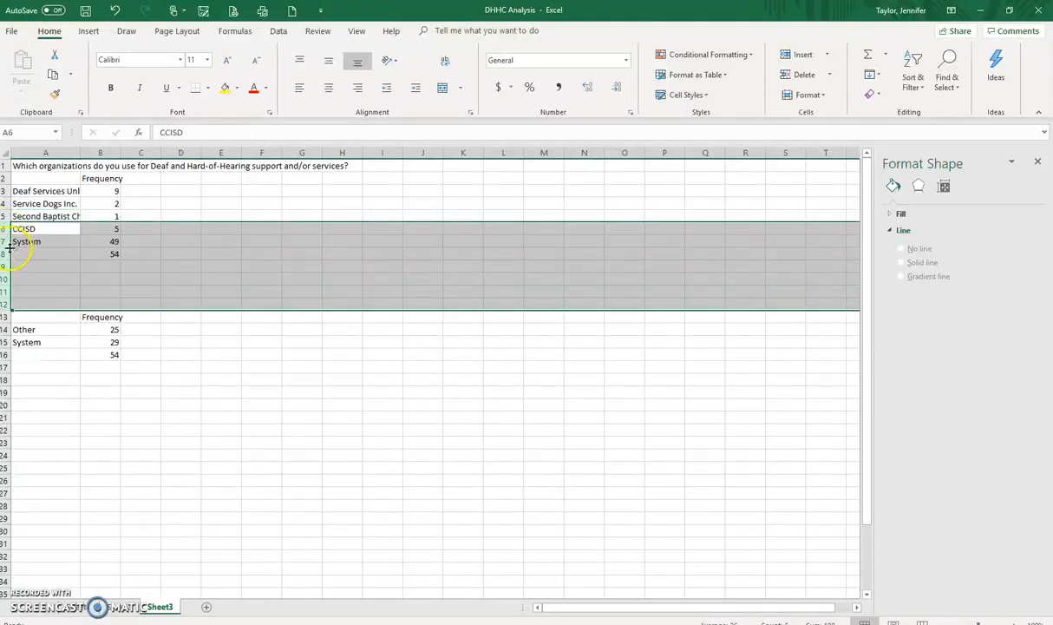
left_click(7, 241)
left_click_drag(6, 241, 17, 313)
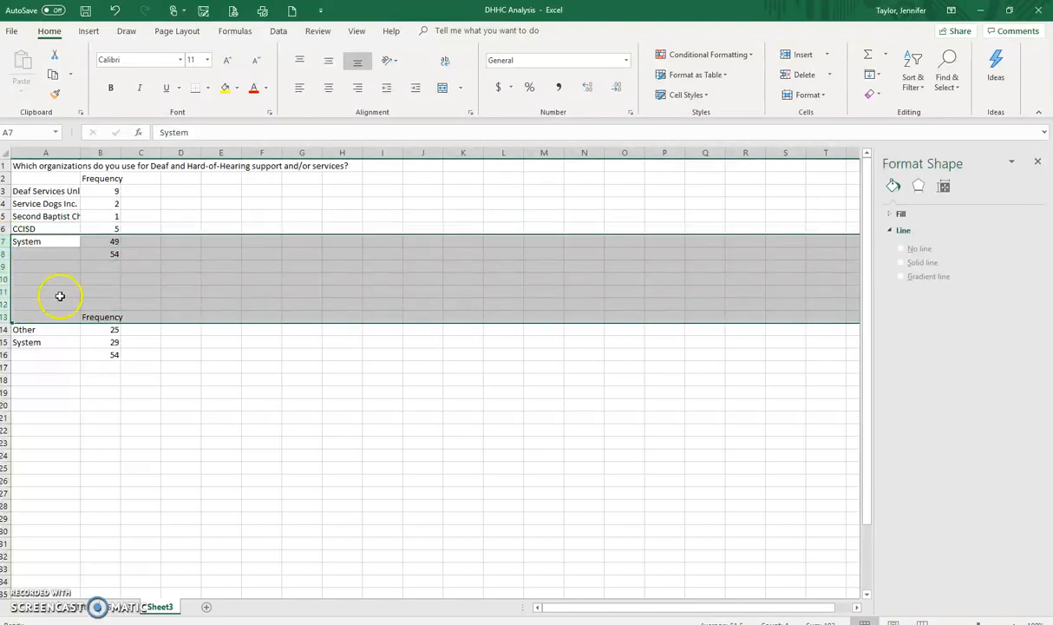
right_click(60, 296)
left_click(108, 386)
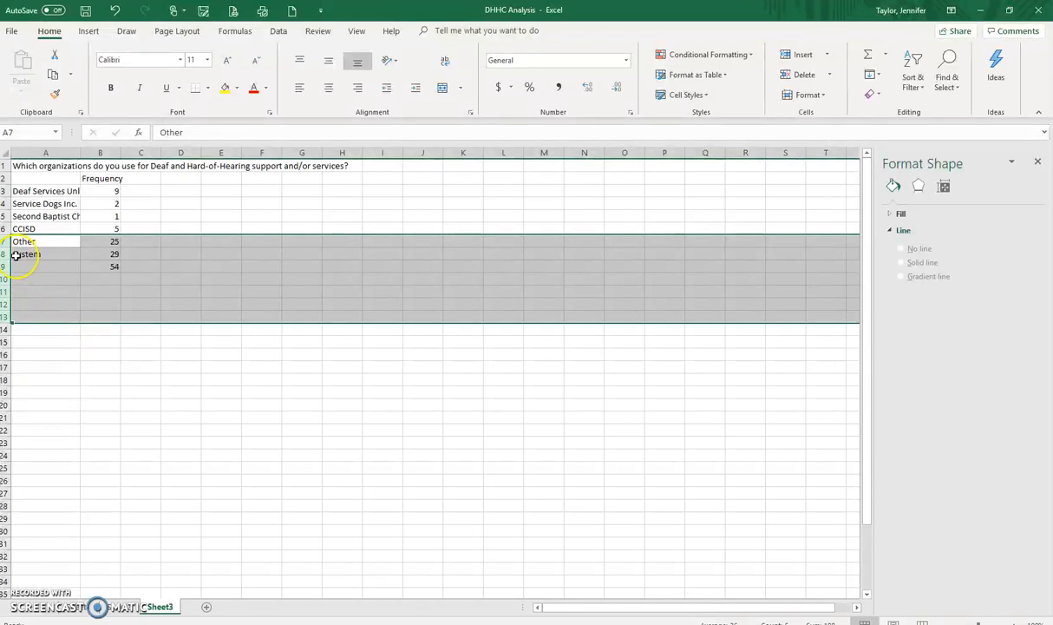
Step: Delete the System, total and blank rows below Other and widen column A to fit the organization names
left_click_drag(7, 254, 19, 282)
right_click(110, 268)
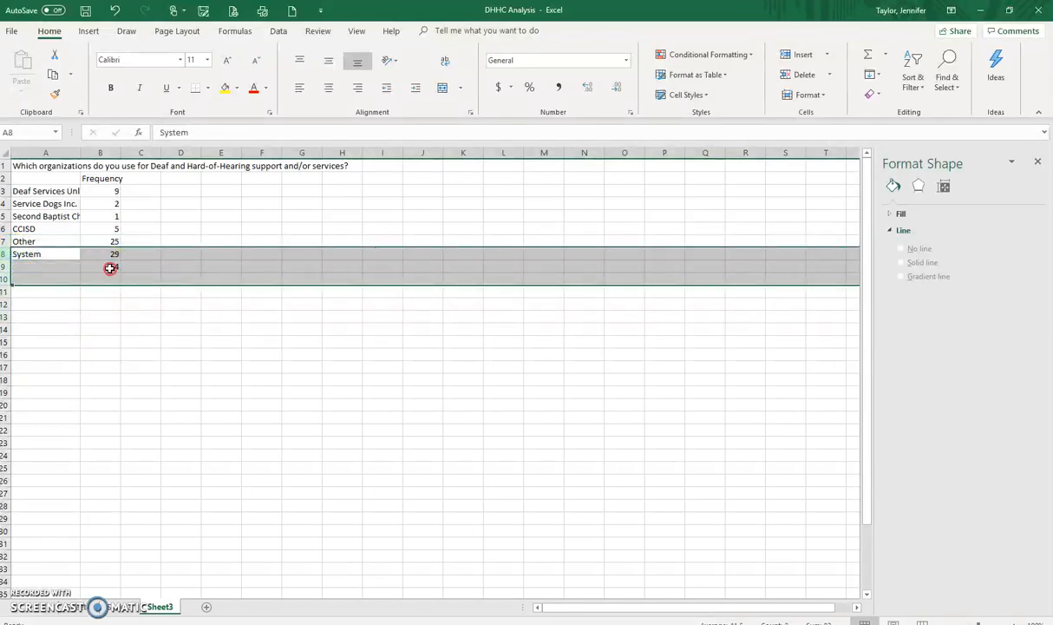
left_click(152, 370)
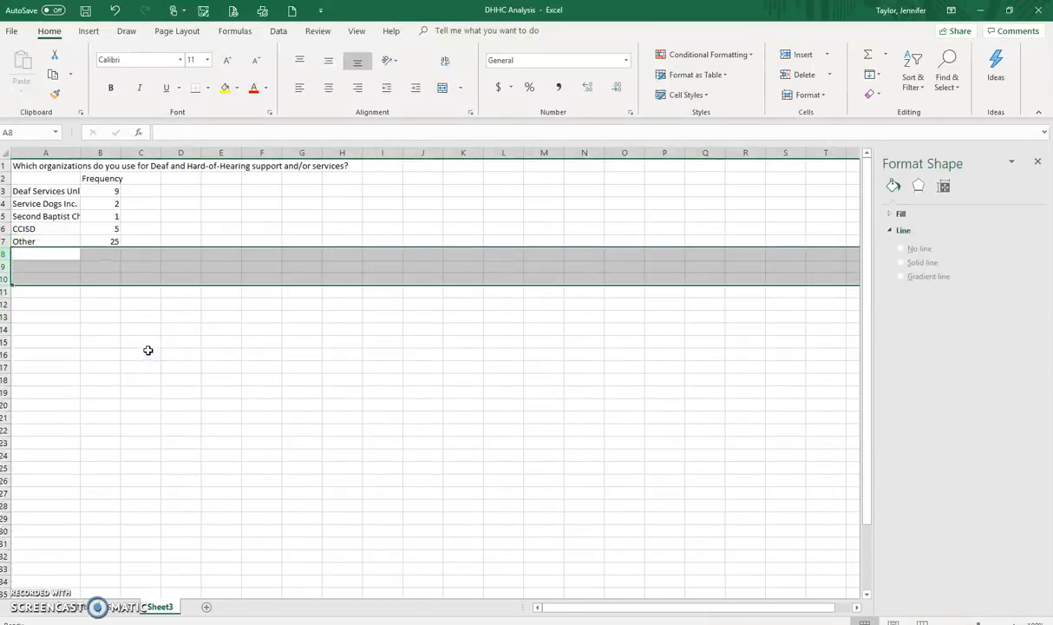
left_click(143, 352)
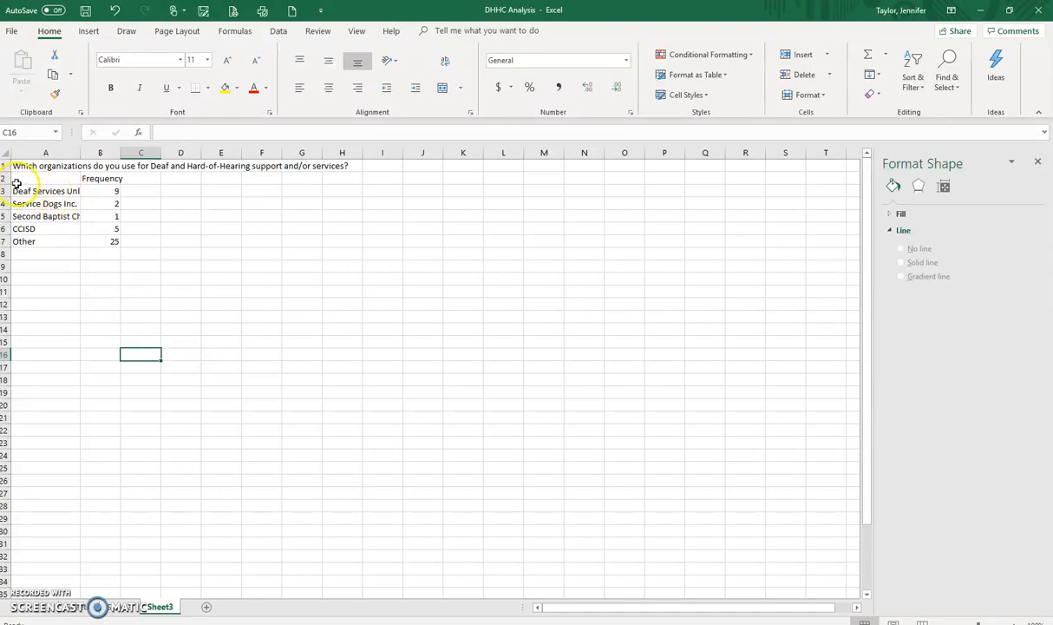
left_click_drag(80, 153, 121, 153)
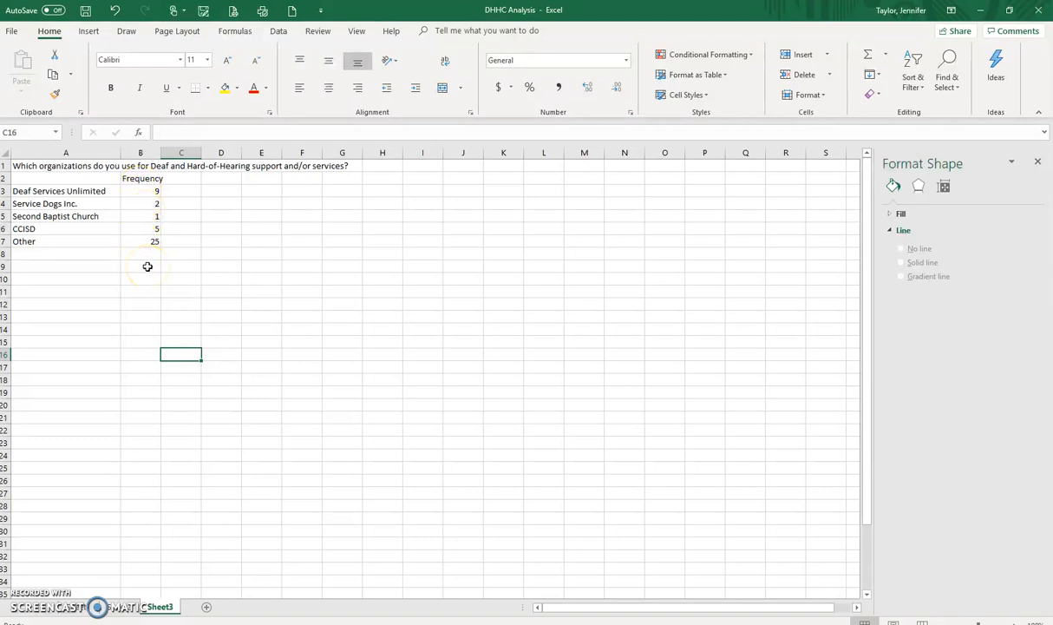
Step: Look up the total number of respondents in the SPSS output and enter 54 in cell B9 of the DHHC Analysis sheet
mouse_move(443, 623)
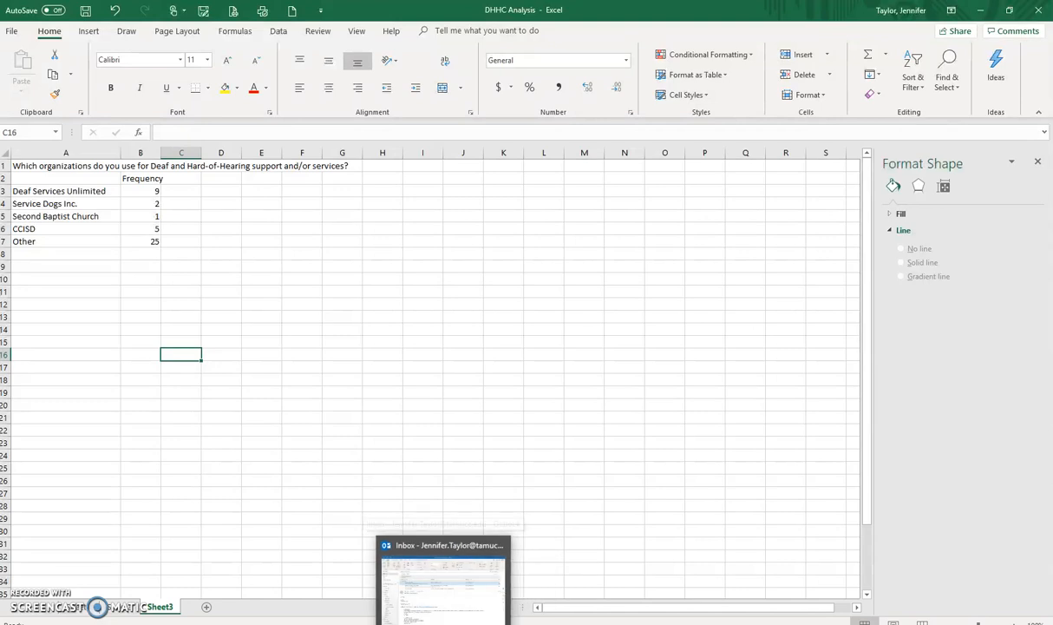
mouse_move(504, 623)
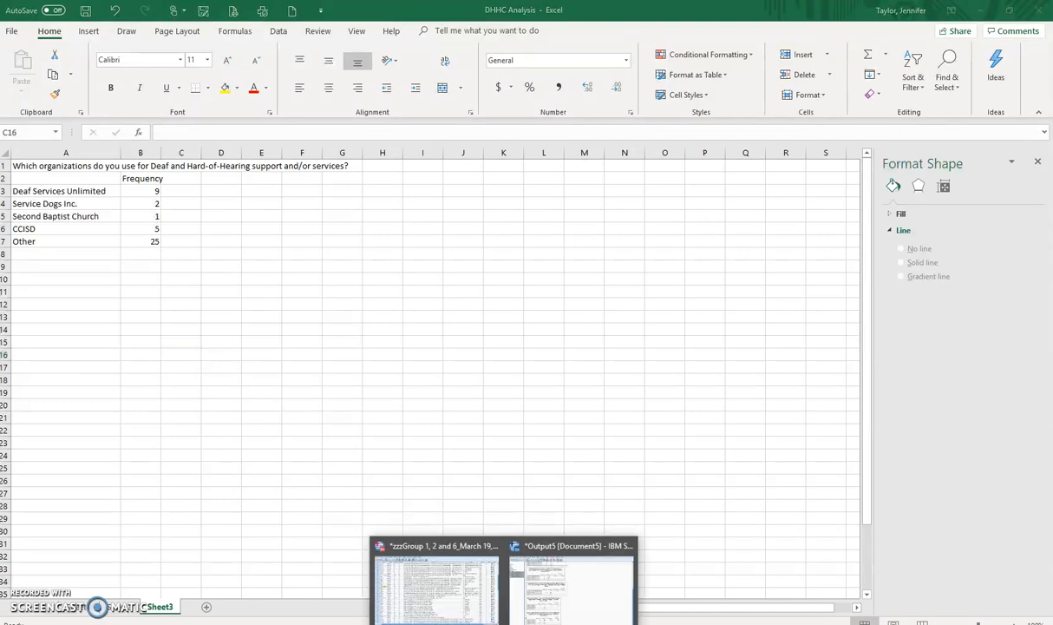
left_click(555, 601)
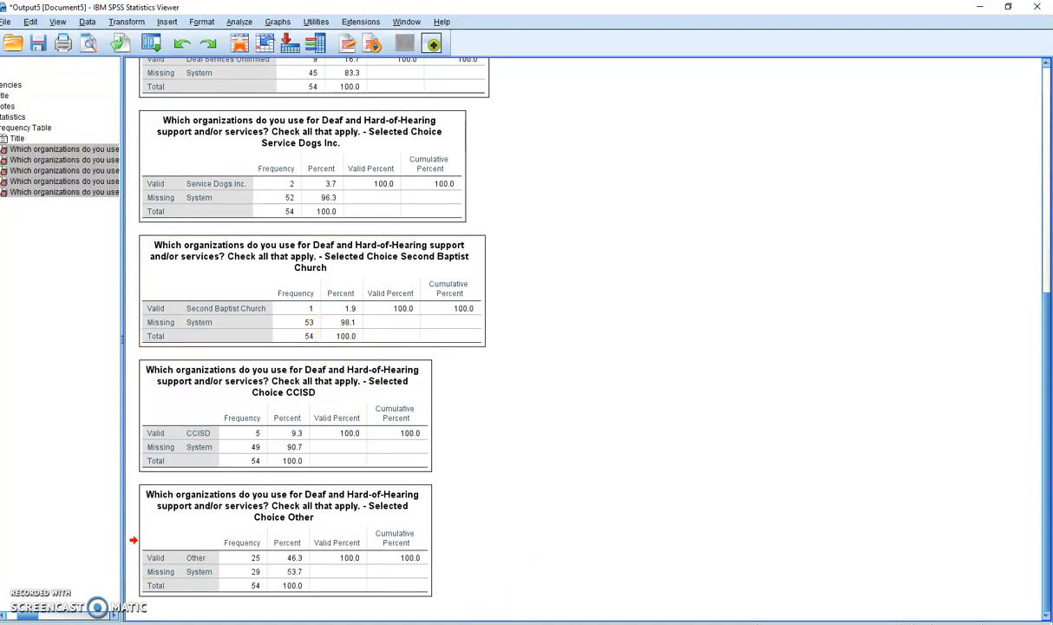
key("alt+Tab")
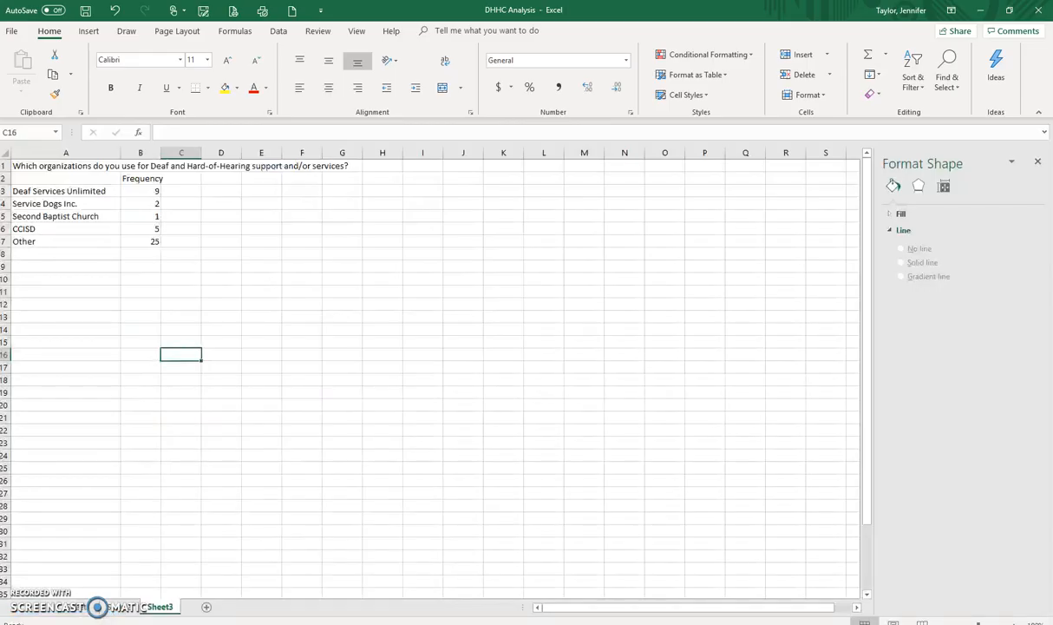
left_click(147, 268)
type("54")
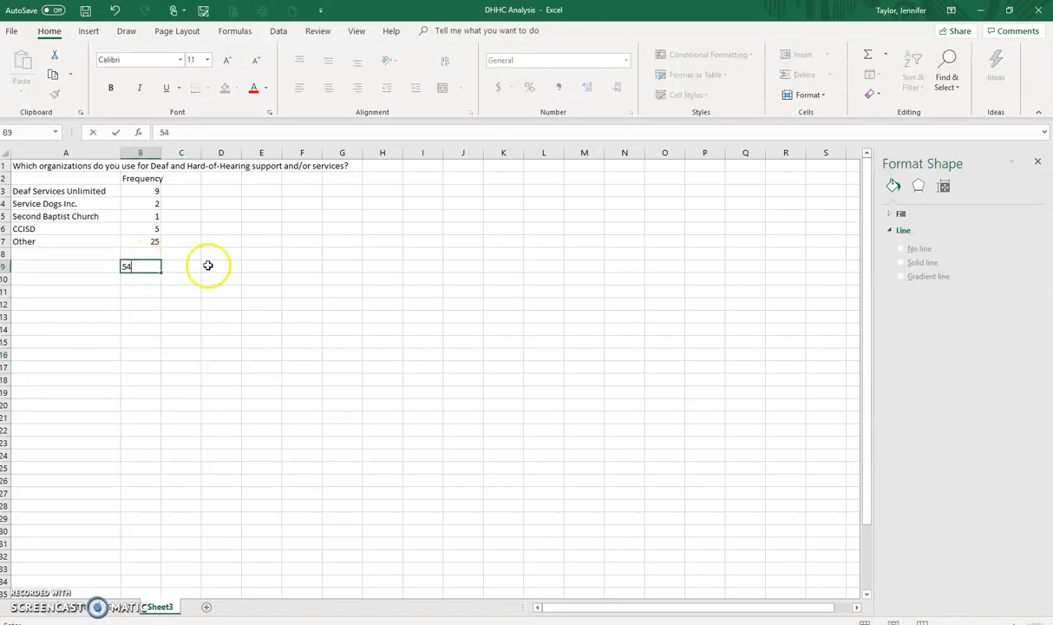
left_click(269, 289)
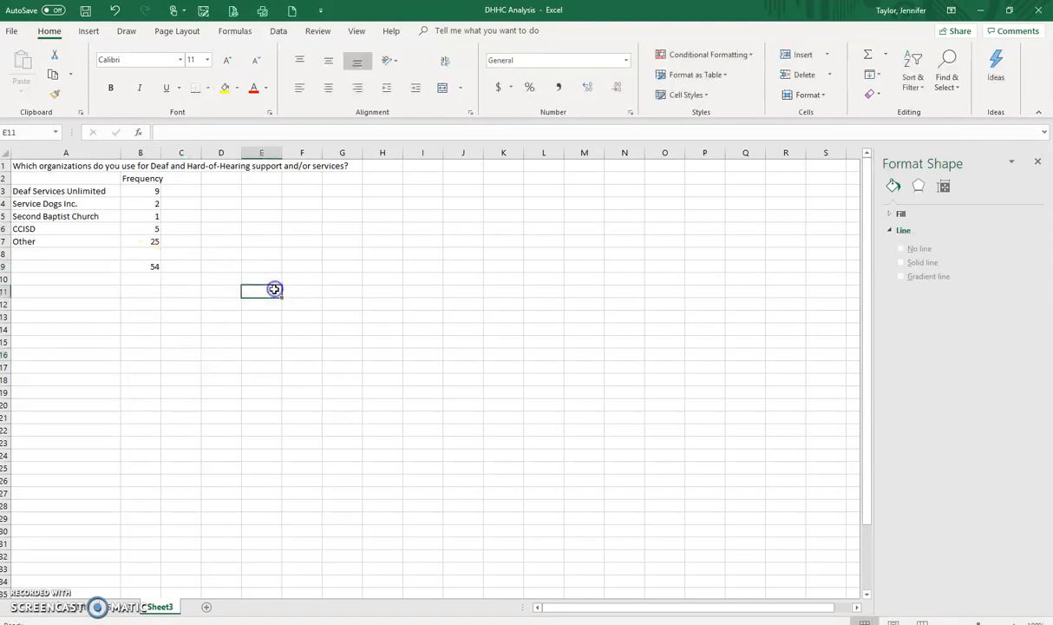
Step: Add a Percentage heading in C2 and calculate the first organization's share in C3 with the formula =B3/54
left_click(187, 179)
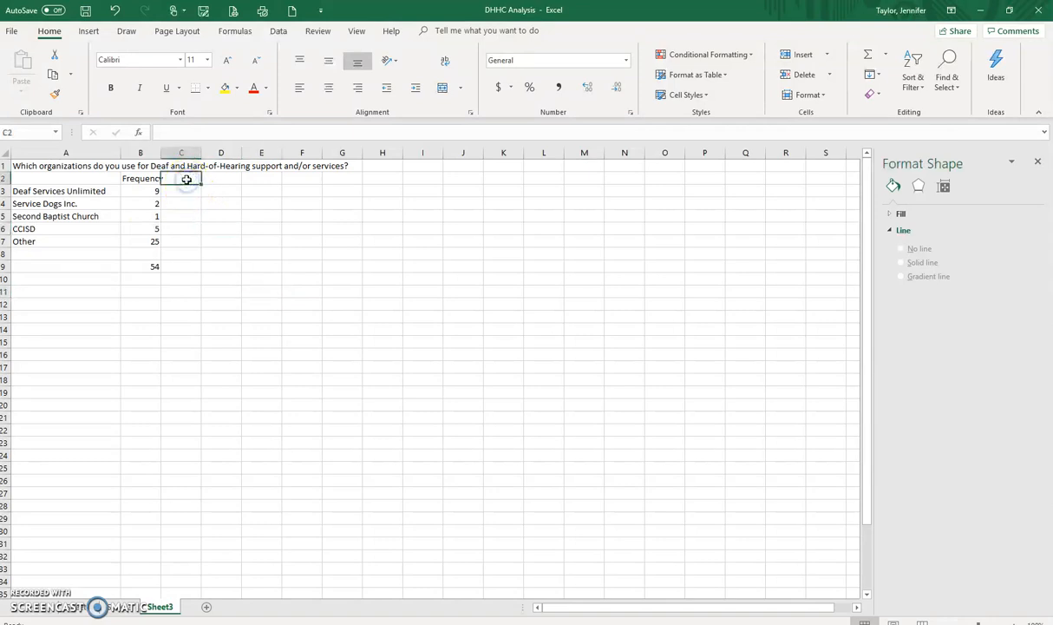
type("Percentage")
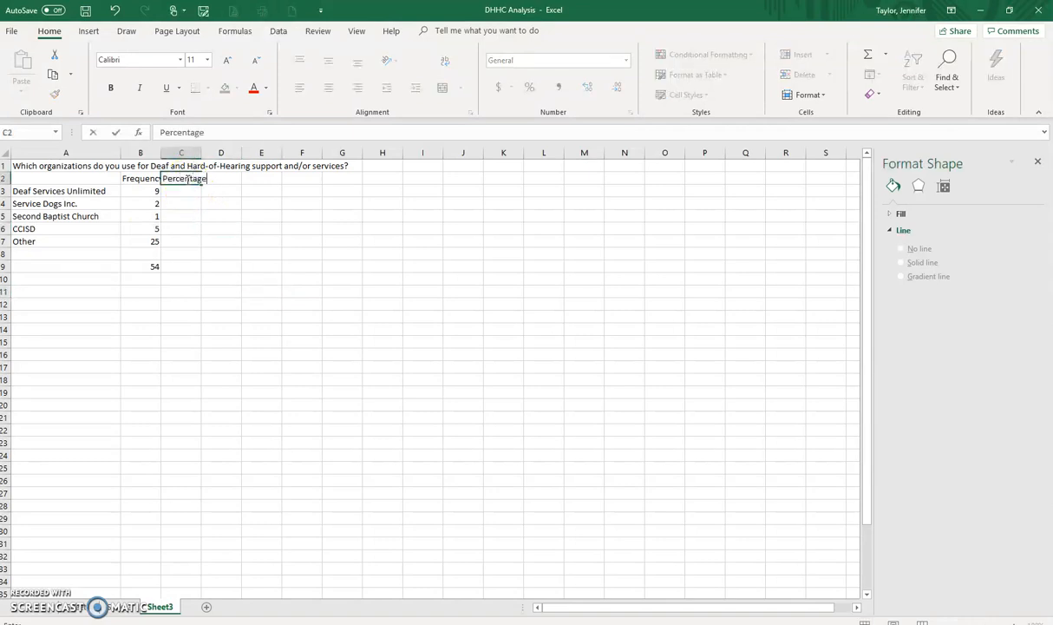
left_click(173, 192)
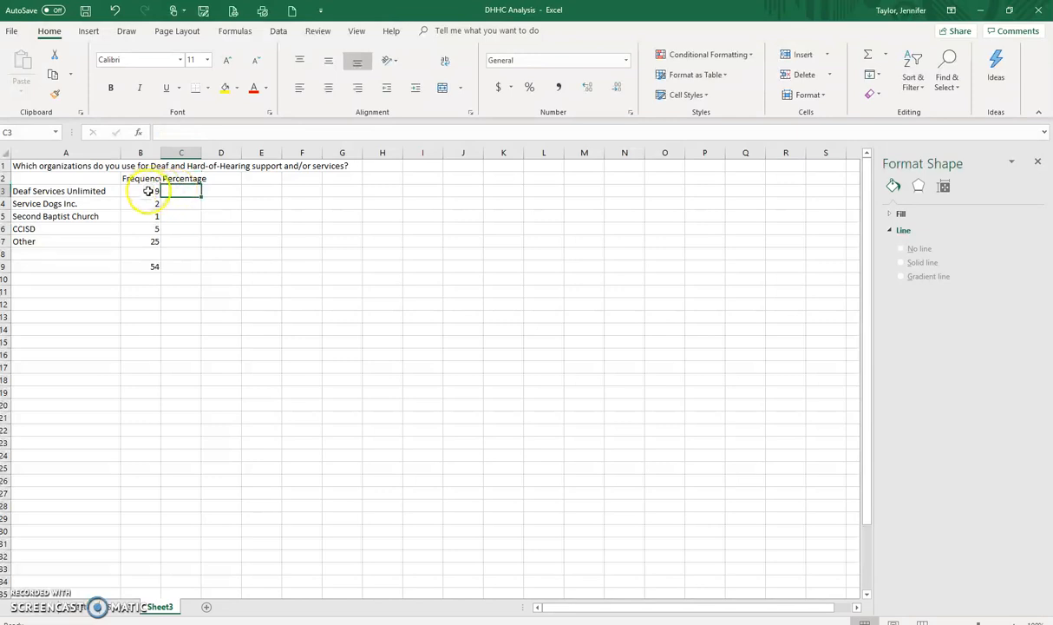
left_click(148, 191)
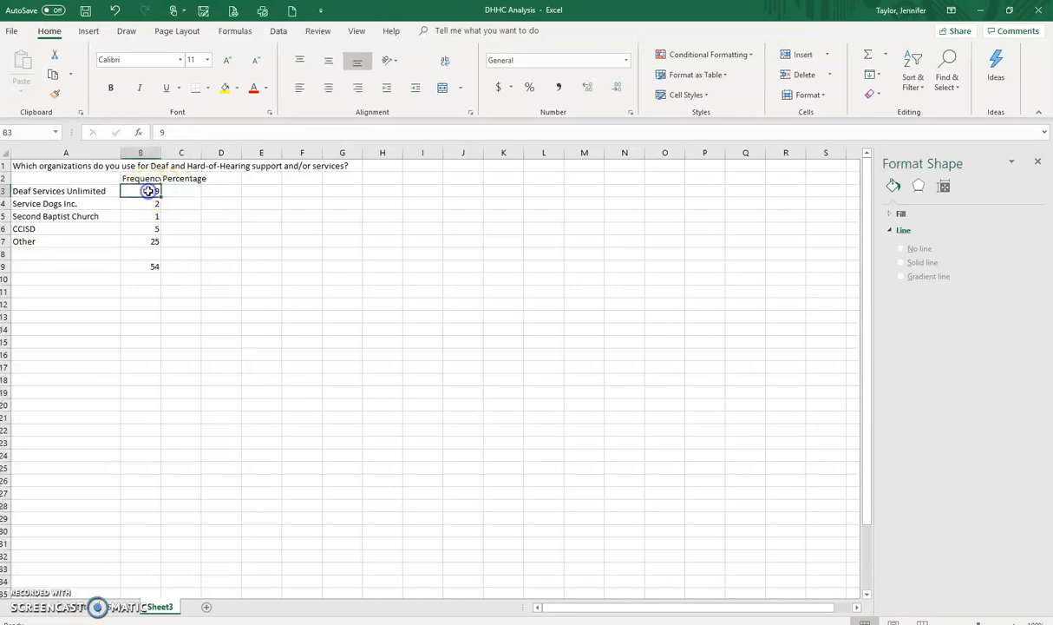
left_click(196, 194)
type("=")
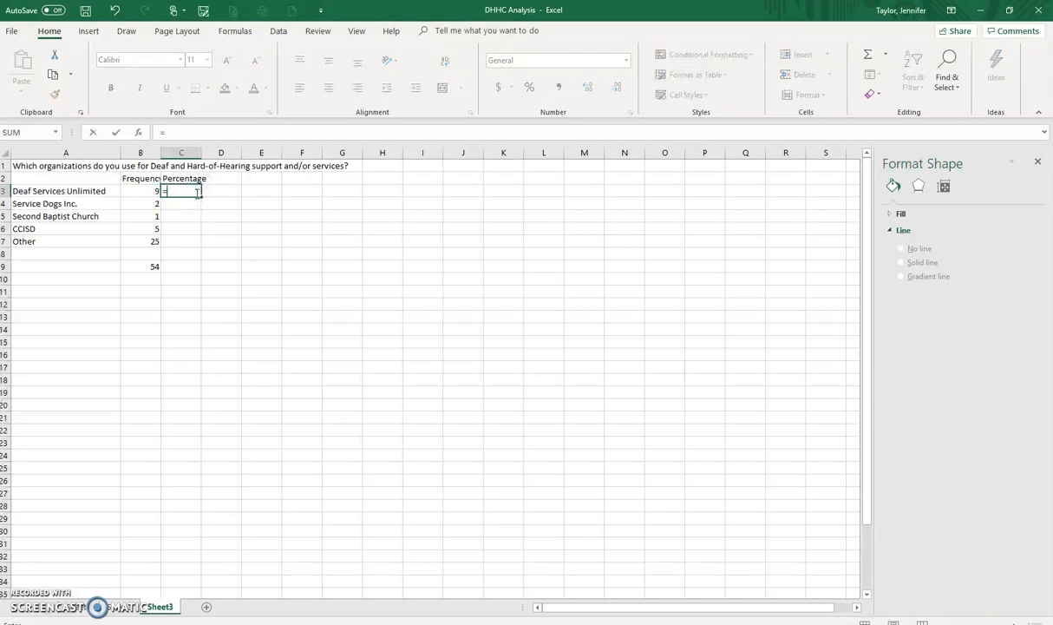
left_click(143, 189)
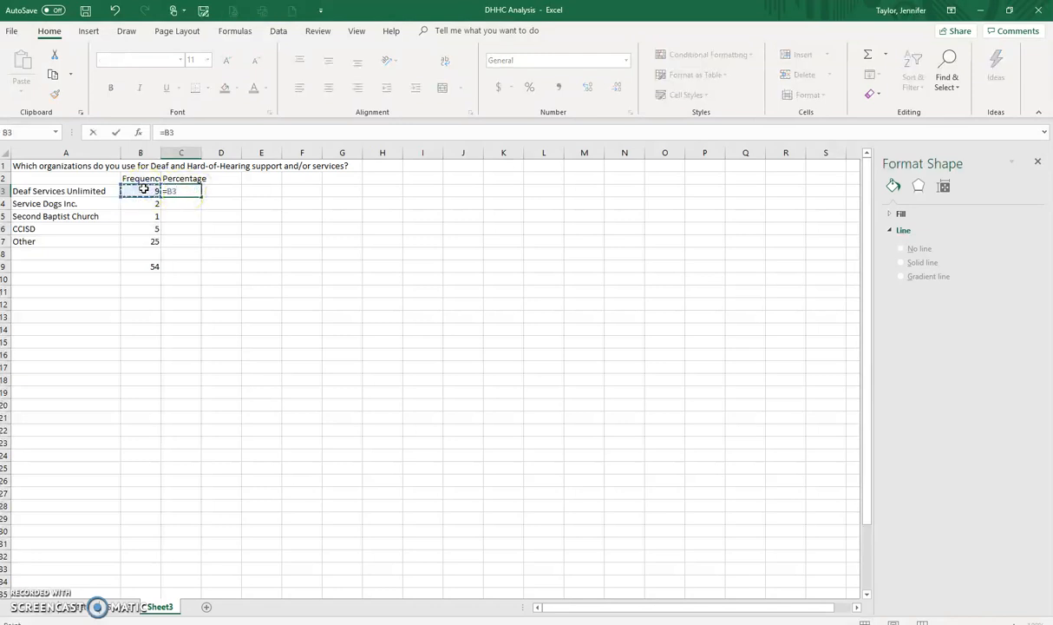
type("/54")
left_click(286, 228)
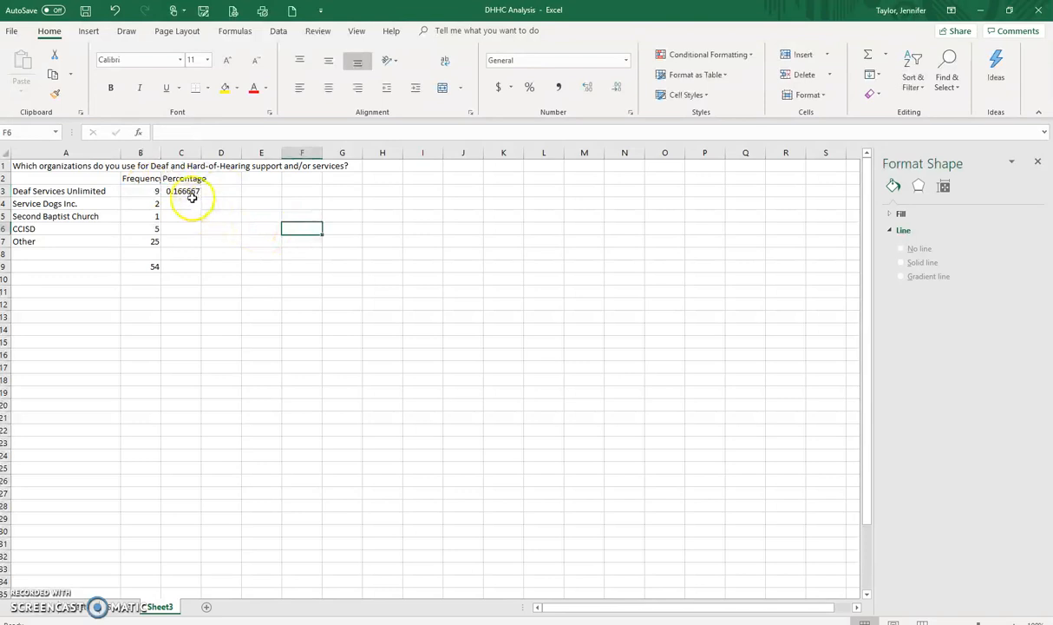
Step: Fill the C3 formula down to C7 and format the results as percentages with one decimal place
left_click(189, 191)
left_click_drag(201, 212, 199, 243)
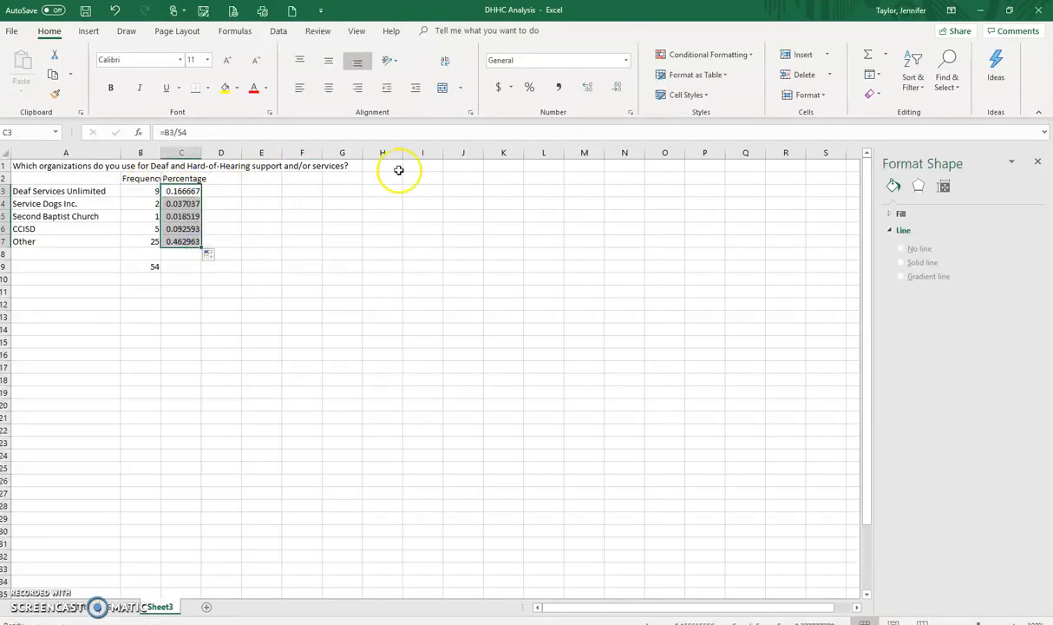
left_click(529, 86)
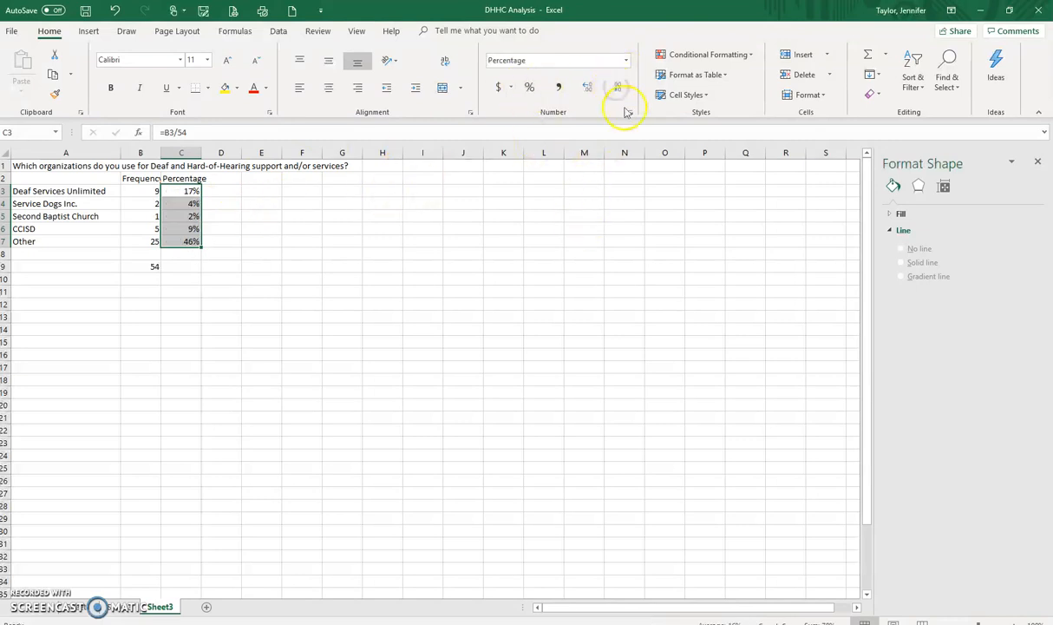
left_click(587, 86)
left_click(389, 315)
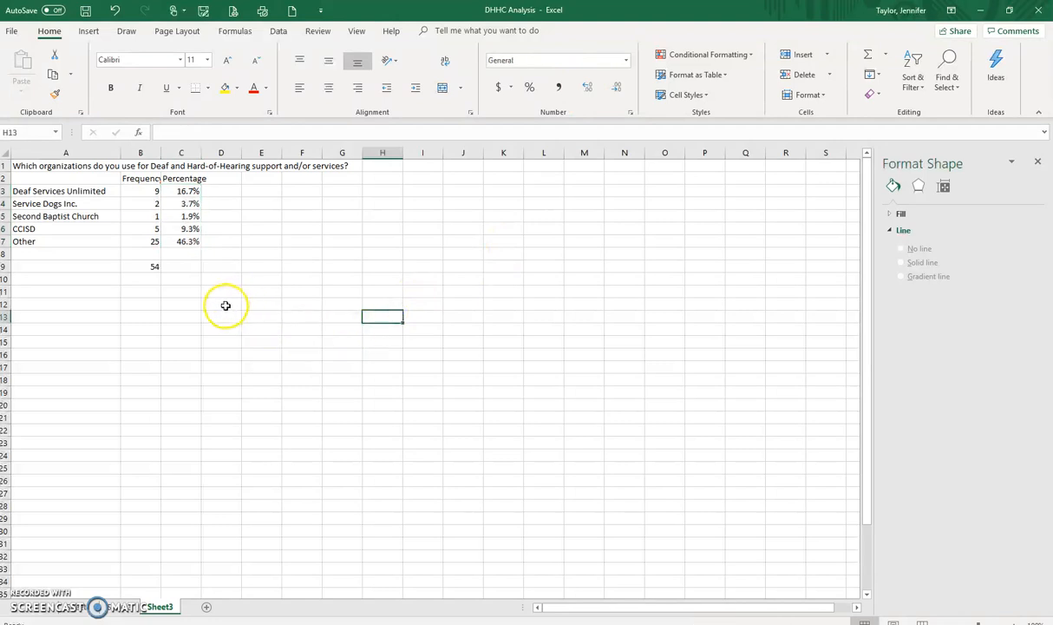
Step: Sort the table A2:C7, with its headers recognized, by Percentage from largest to smallest
left_click_drag(42, 193, 42, 236)
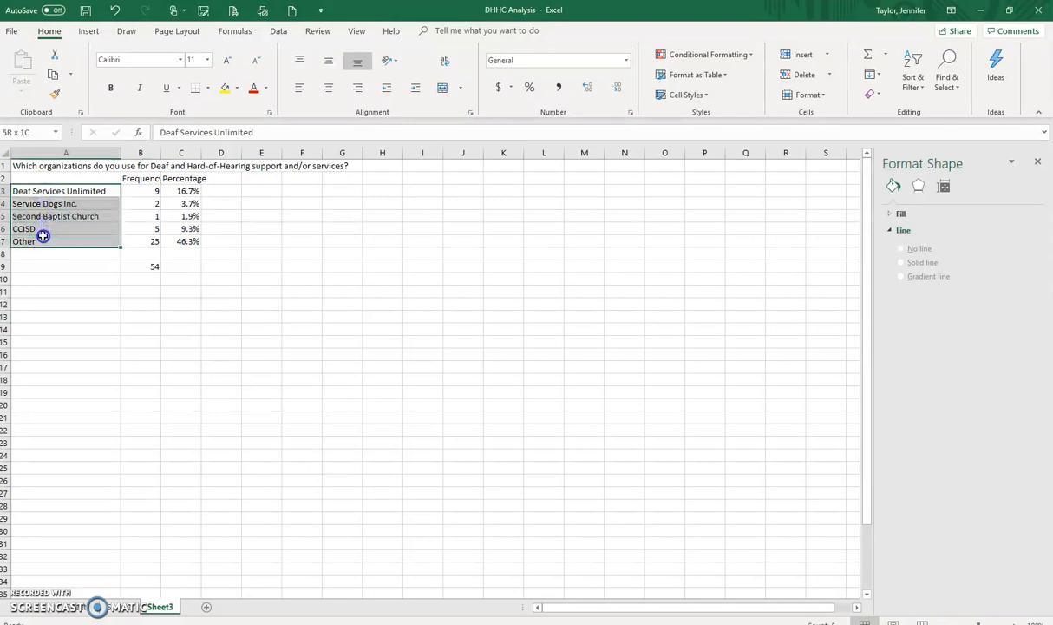
left_click(341, 242)
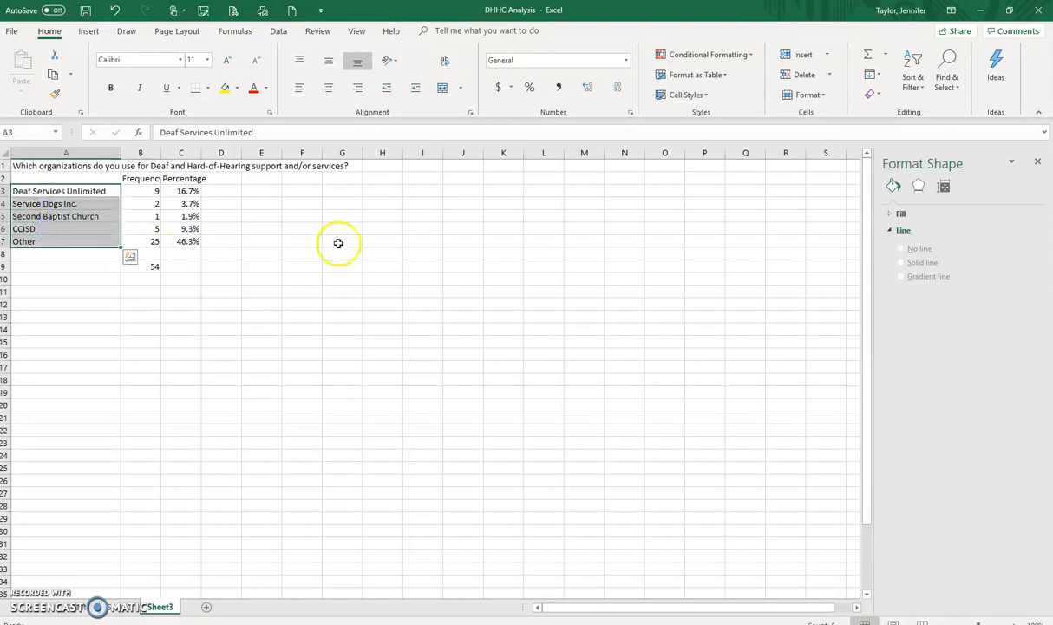
left_click_drag(30, 179, 189, 241)
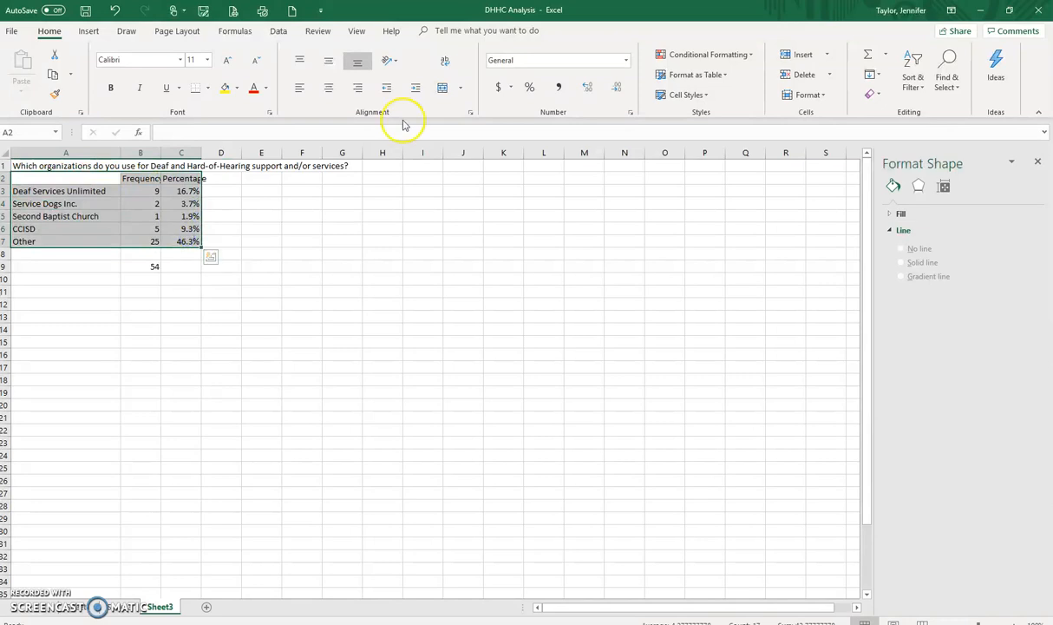
left_click(278, 33)
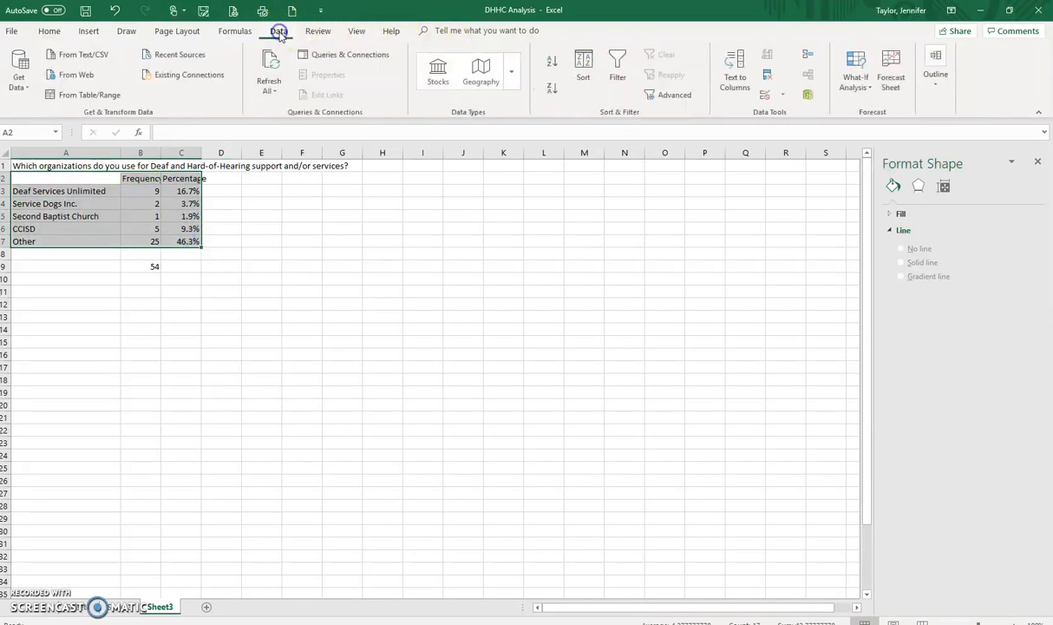
left_click(584, 70)
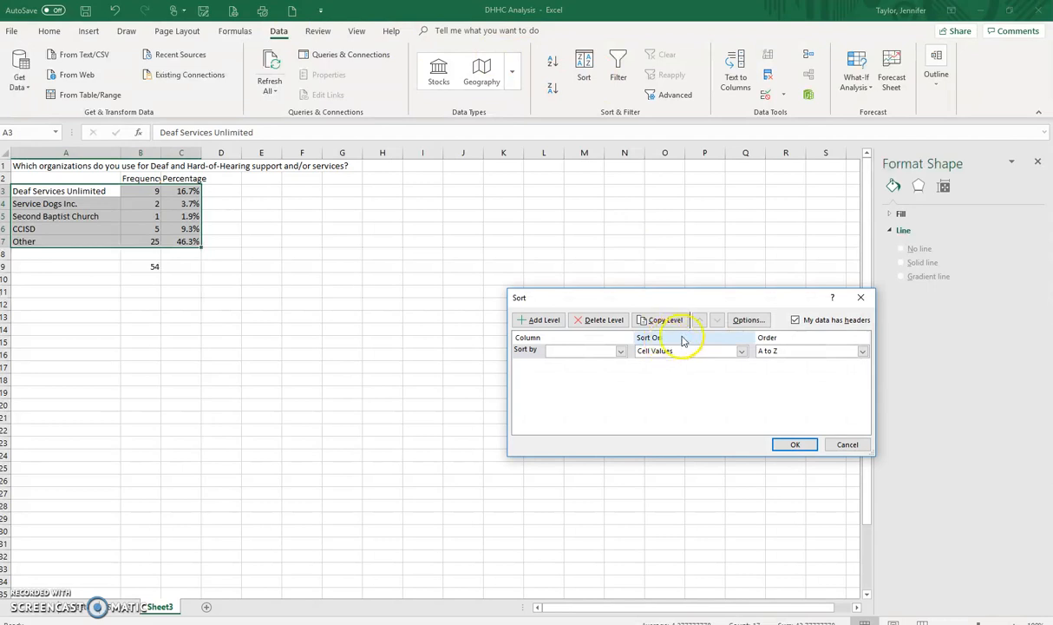
left_click(795, 319)
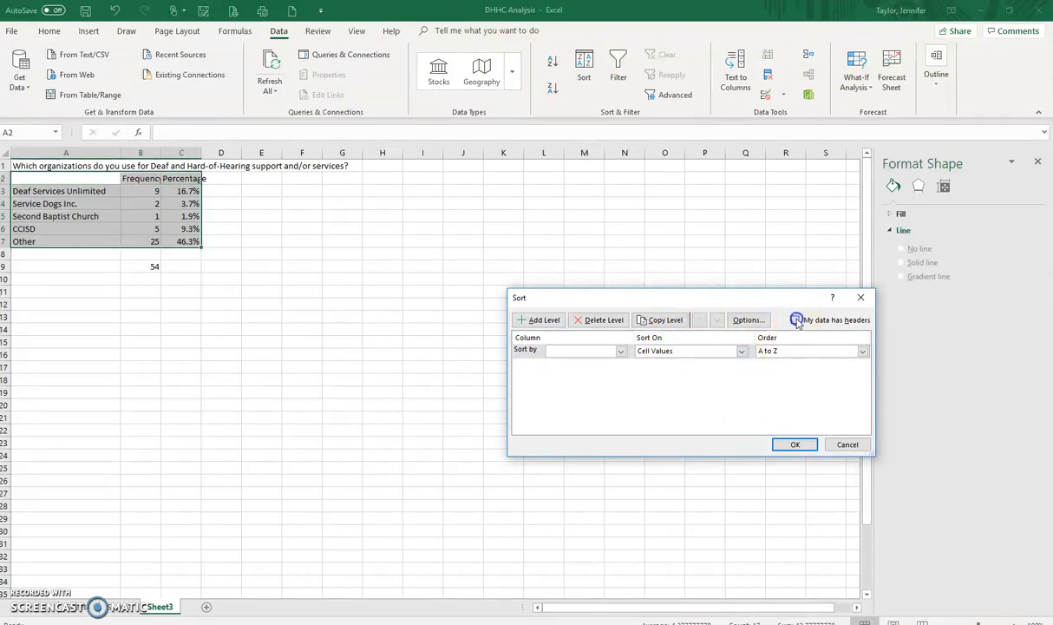
left_click(795, 319)
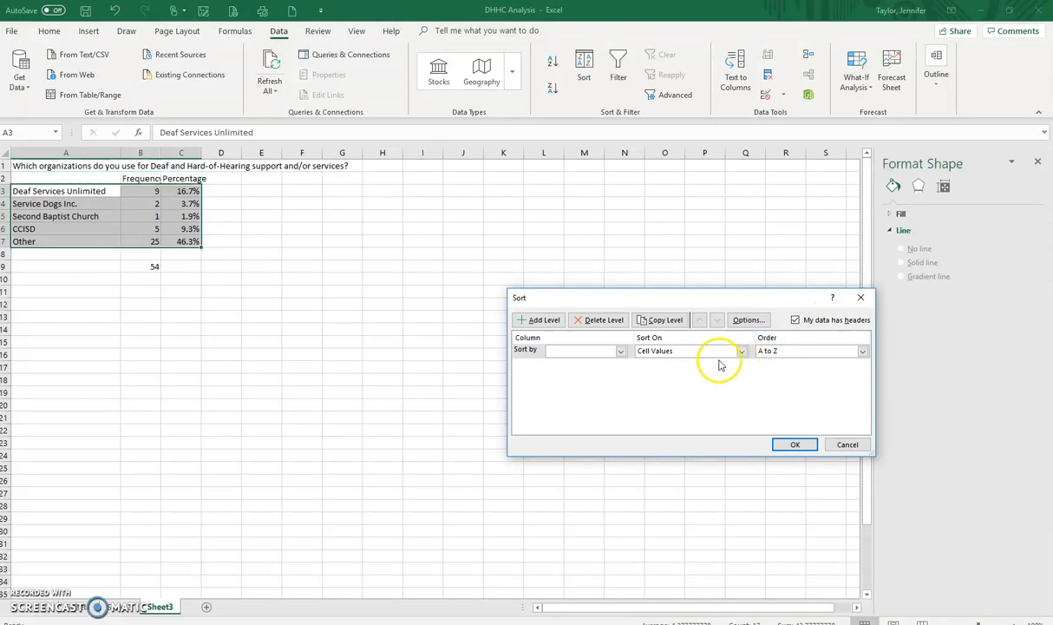
left_click(621, 352)
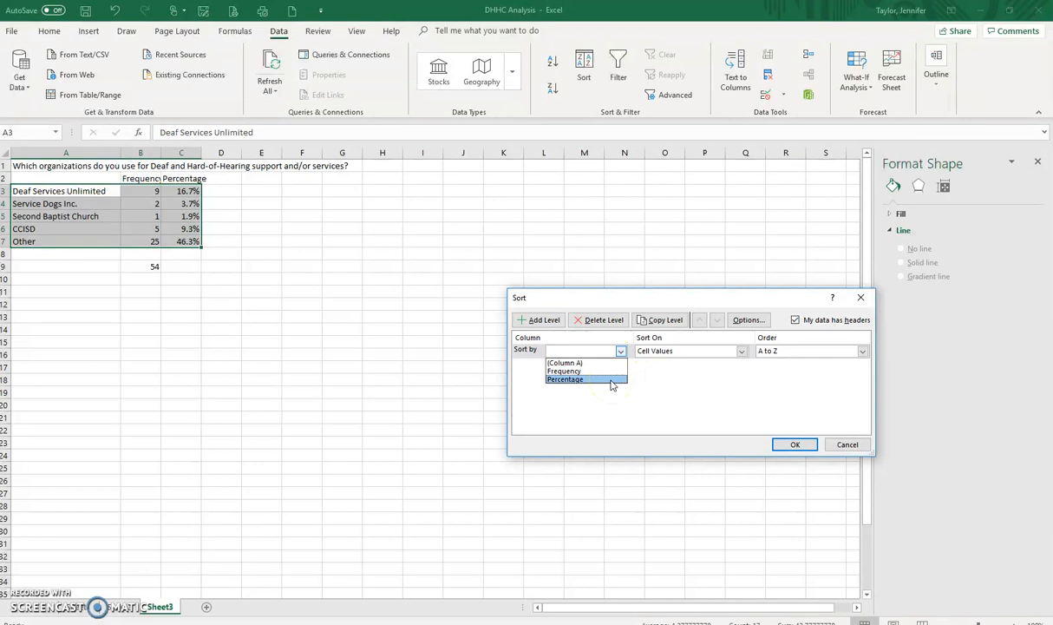
left_click(611, 384)
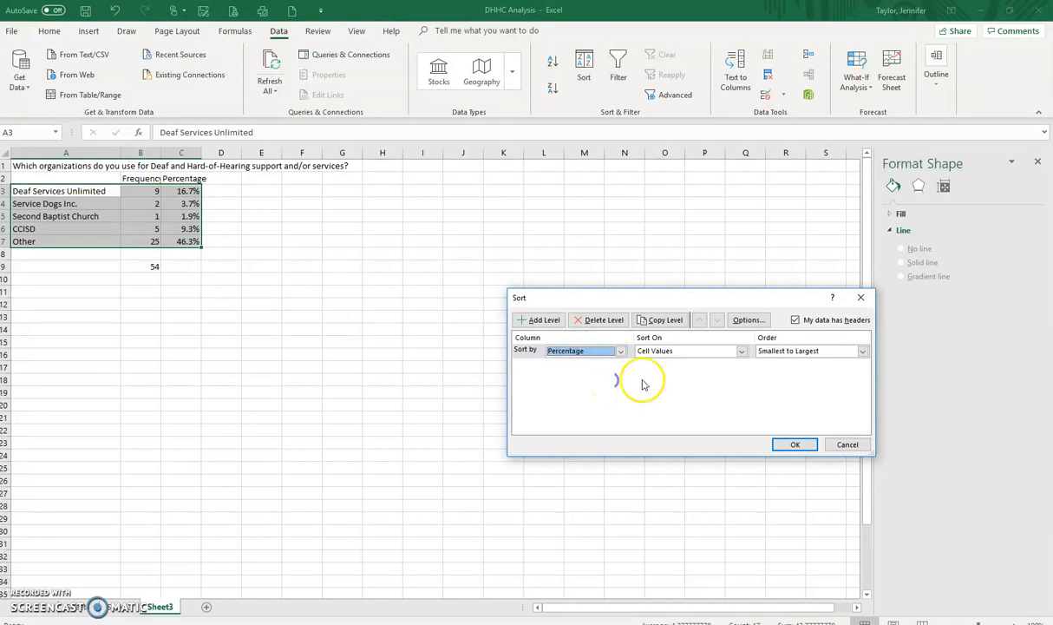
left_click(864, 350)
left_click(820, 367)
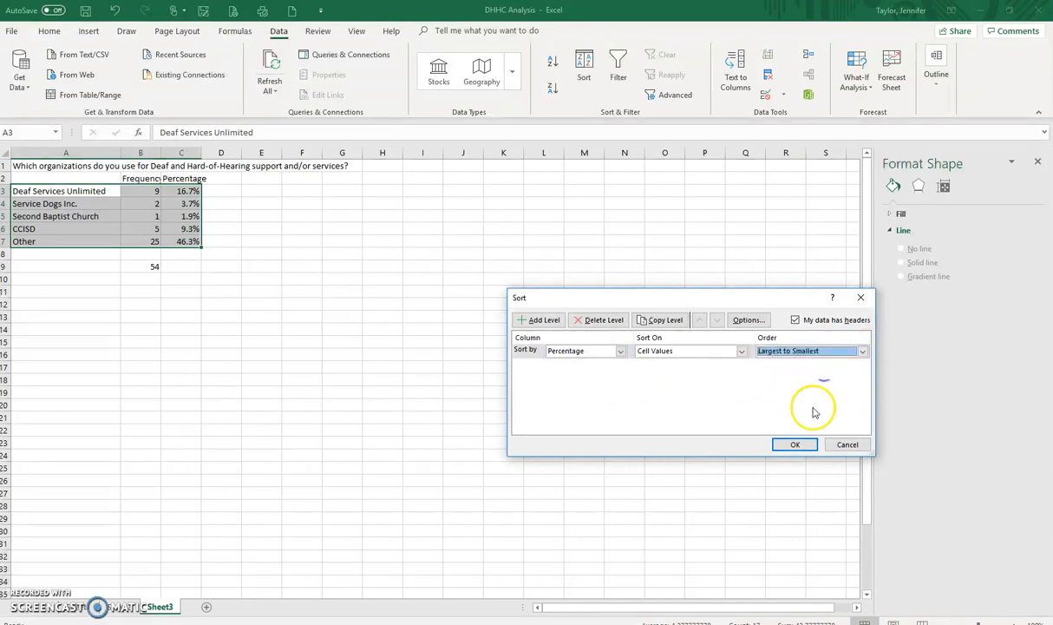
left_click(786, 444)
left_click(309, 378)
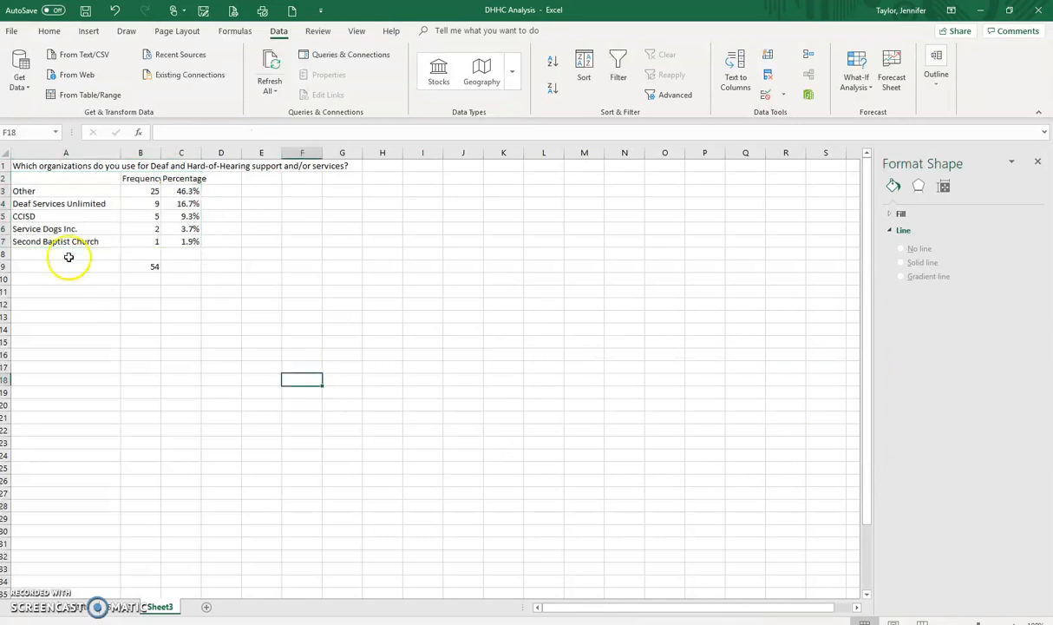
Step: Insert a 2-D clustered column chart from the organization names in A3:A7 and their percentages in C3:C7
left_click(55, 192)
left_click_drag(55, 192, 56, 237)
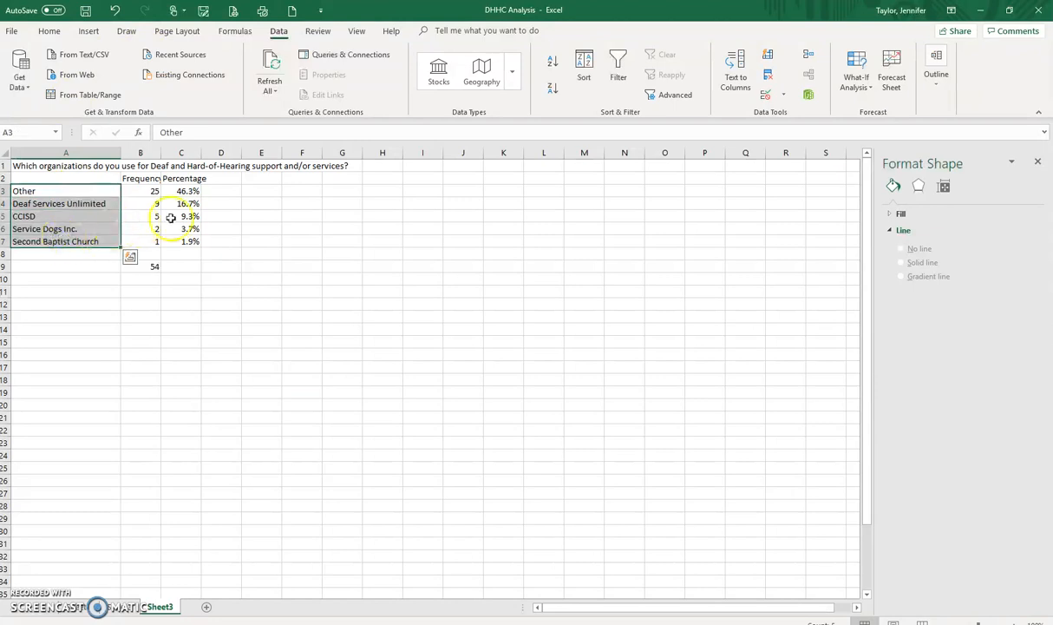
left_click(188, 192, "shift")
left_click(189, 201, "shift")
left_click_drag(51, 190, 53, 240)
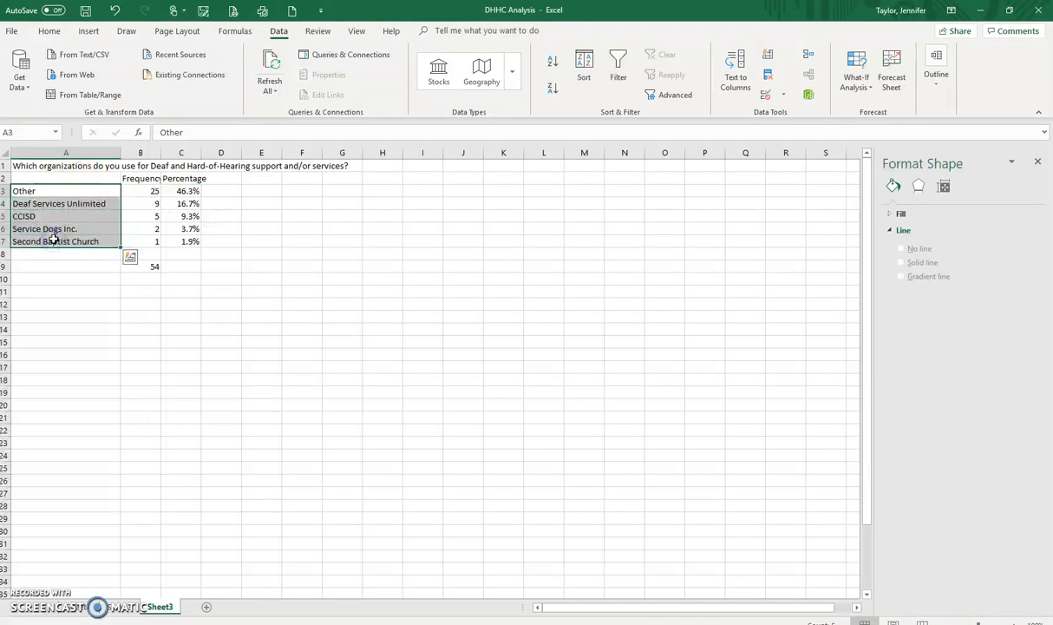
left_click_drag(188, 192, 189, 241)
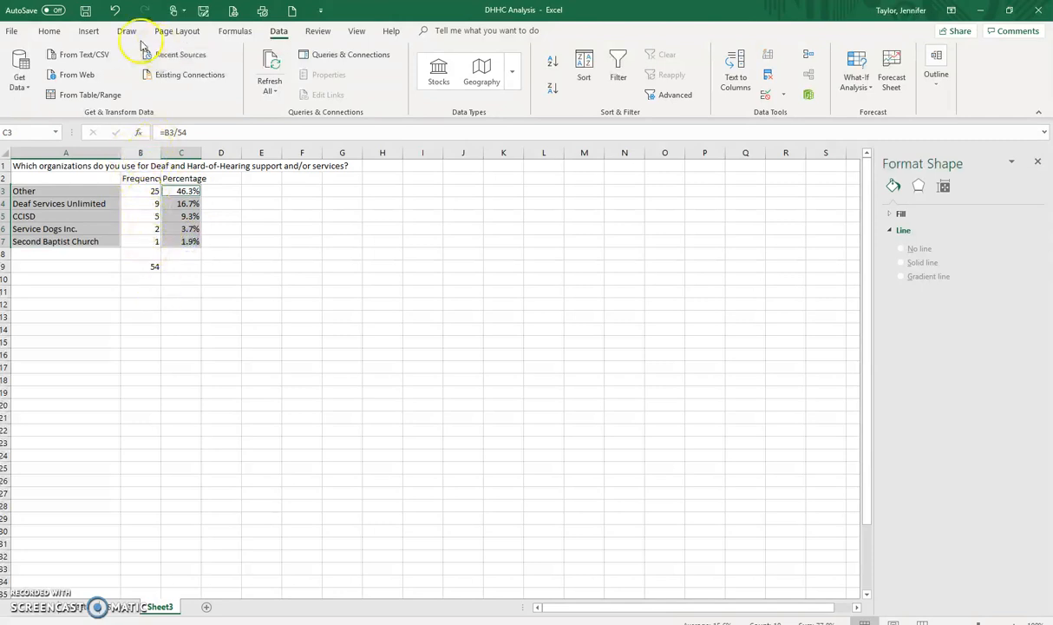
left_click(88, 31)
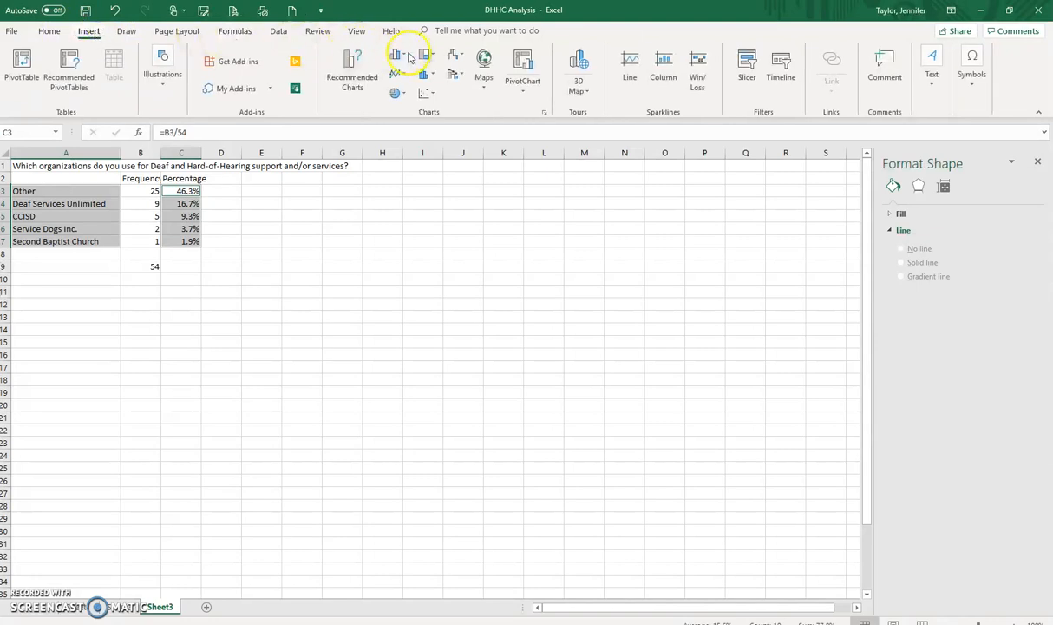
left_click(399, 56)
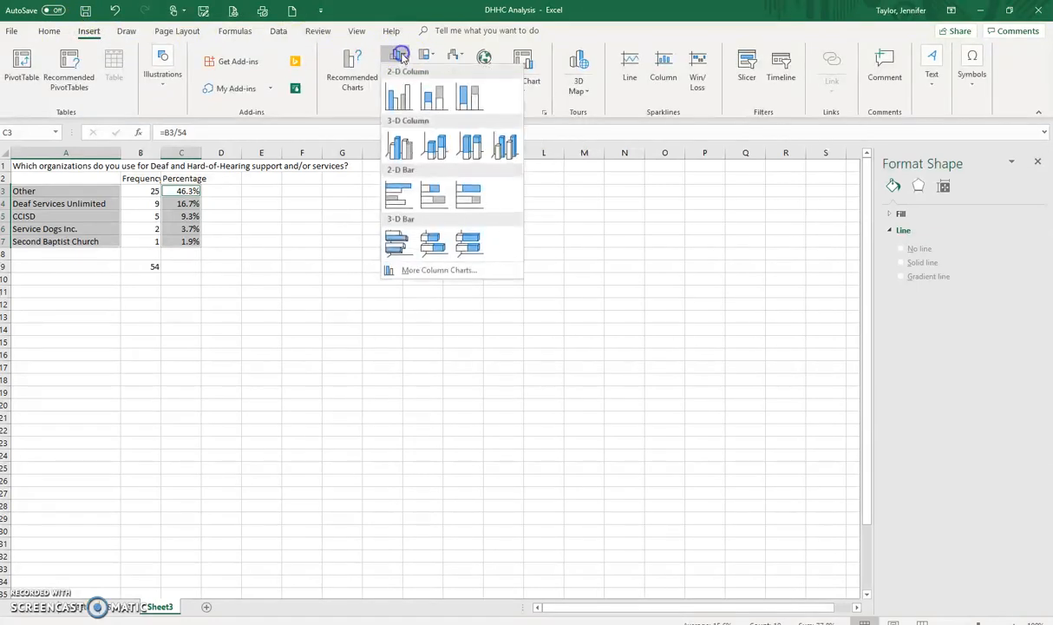
left_click(399, 97)
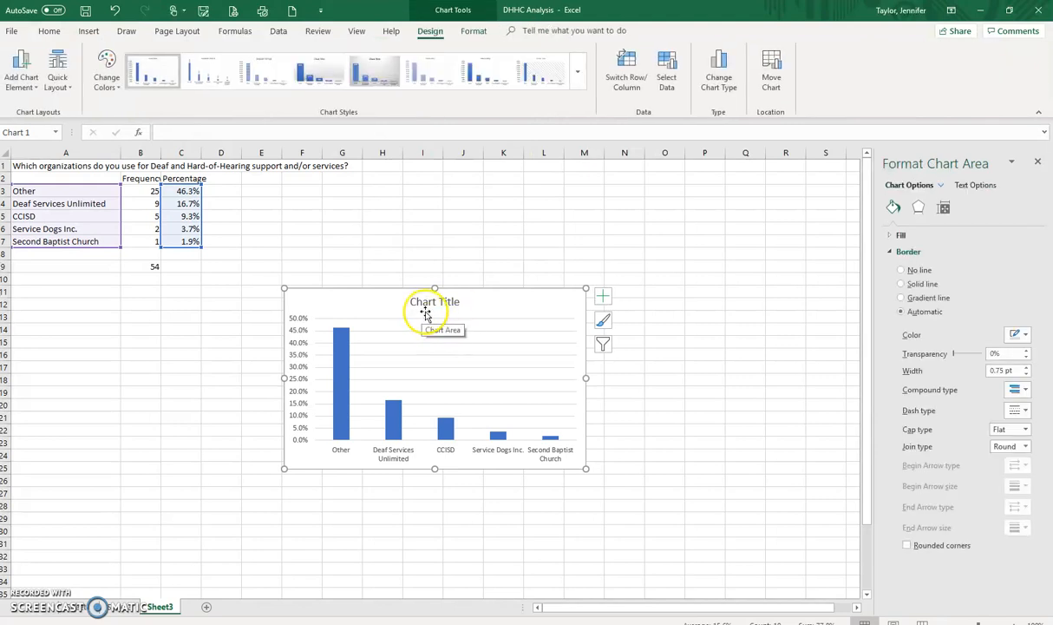
Step: Replace the placeholder chart title with the survey question text copied from cell A1
left_click(43, 169)
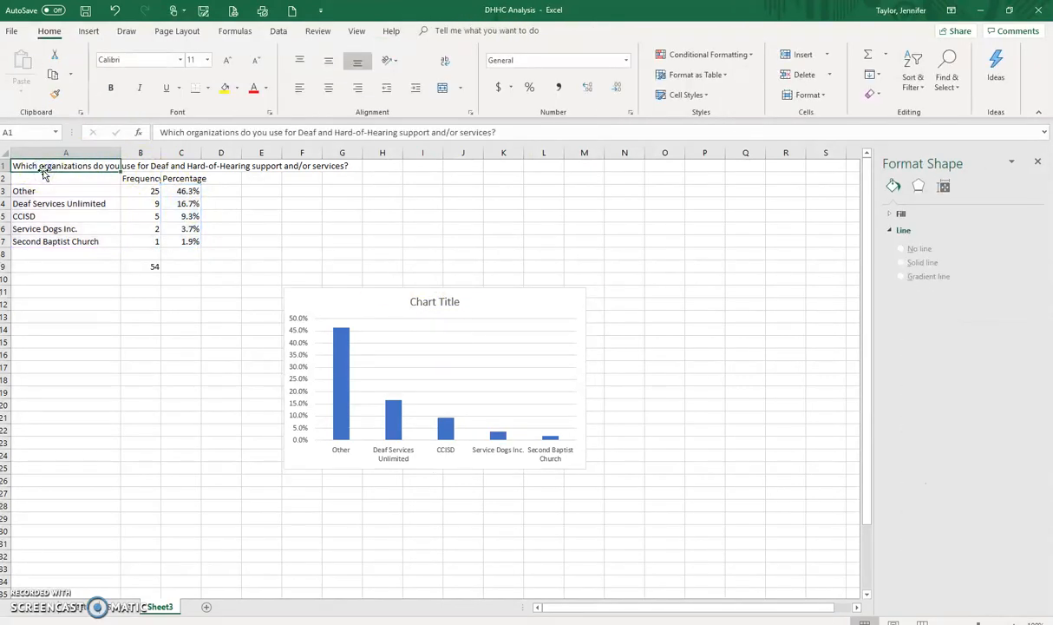
left_click(408, 302)
left_click(429, 302)
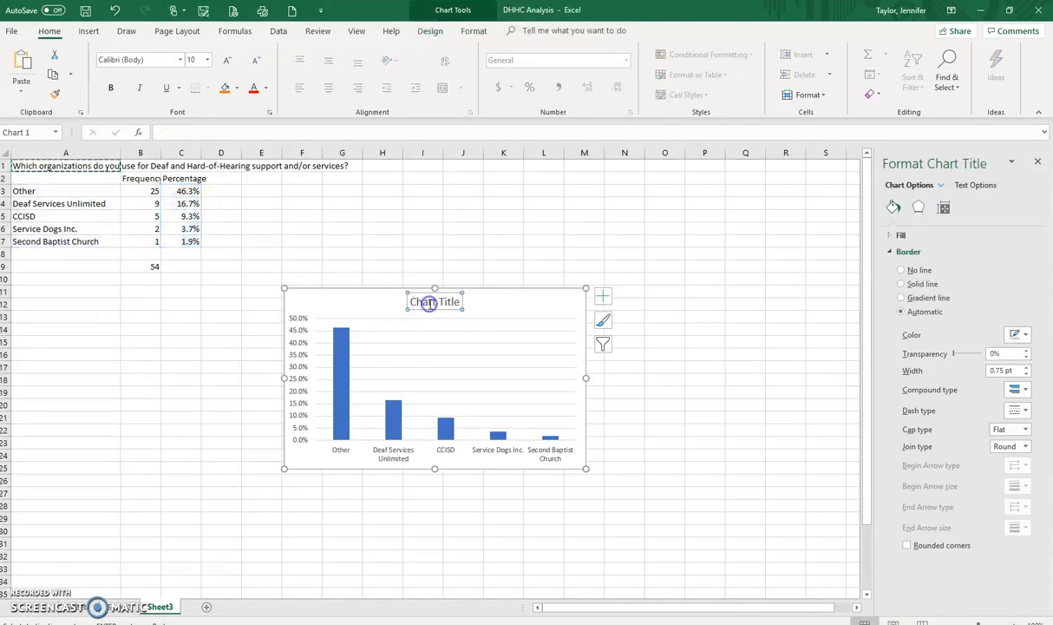
left_click_drag(411, 300, 462, 301)
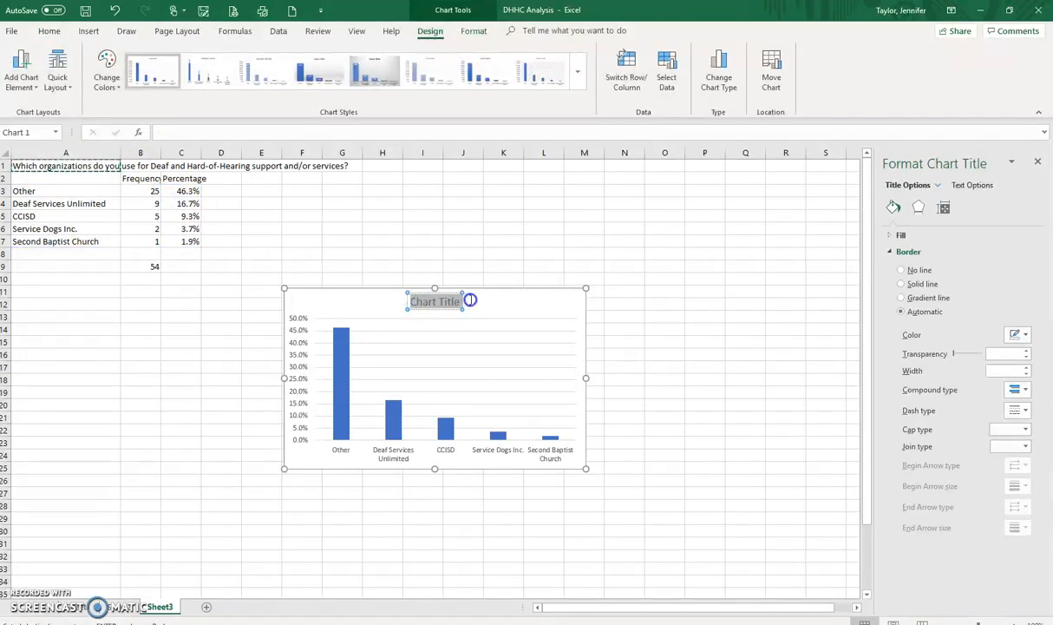
type("Which organizations do you use for Deaf and Hard-of-Hearing support and/or services?")
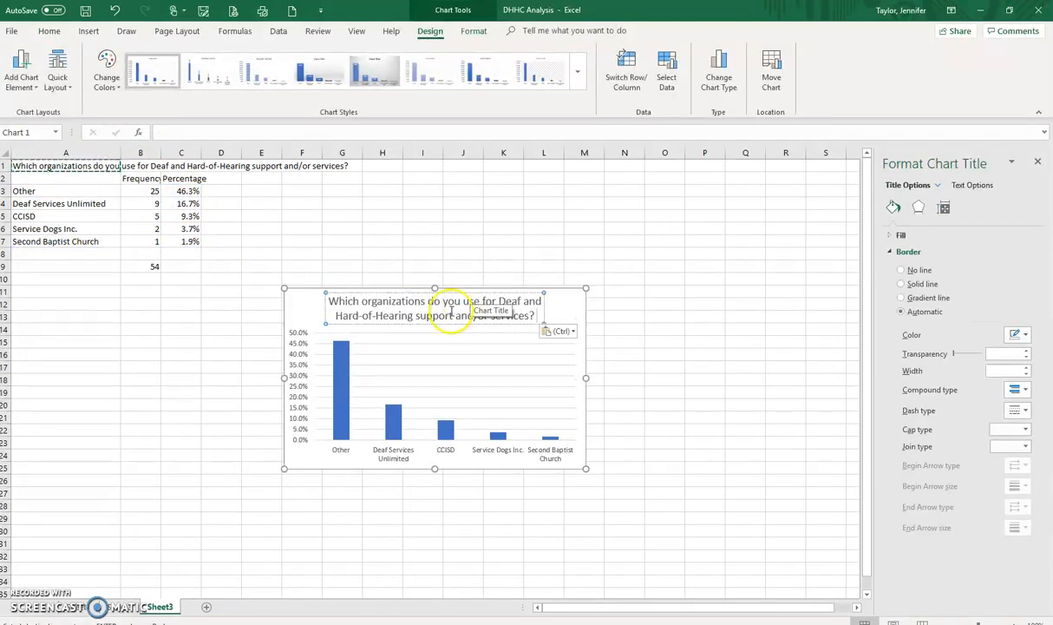
left_click(678, 310)
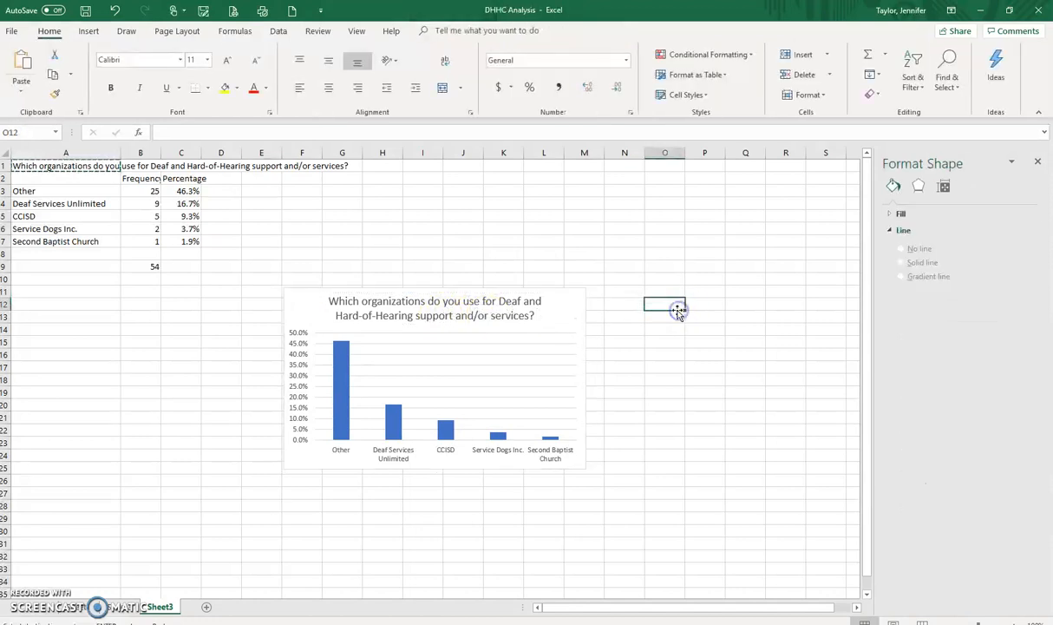
Step: Add data labels to the columns of the percentage series in the chart
left_click(544, 375)
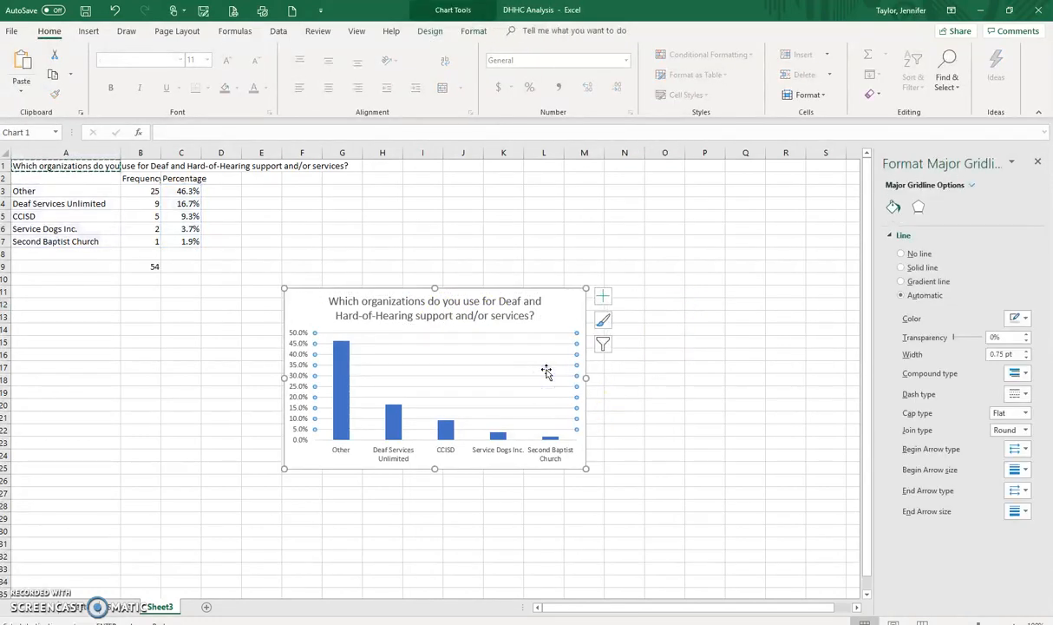
left_click(342, 365)
right_click(342, 365)
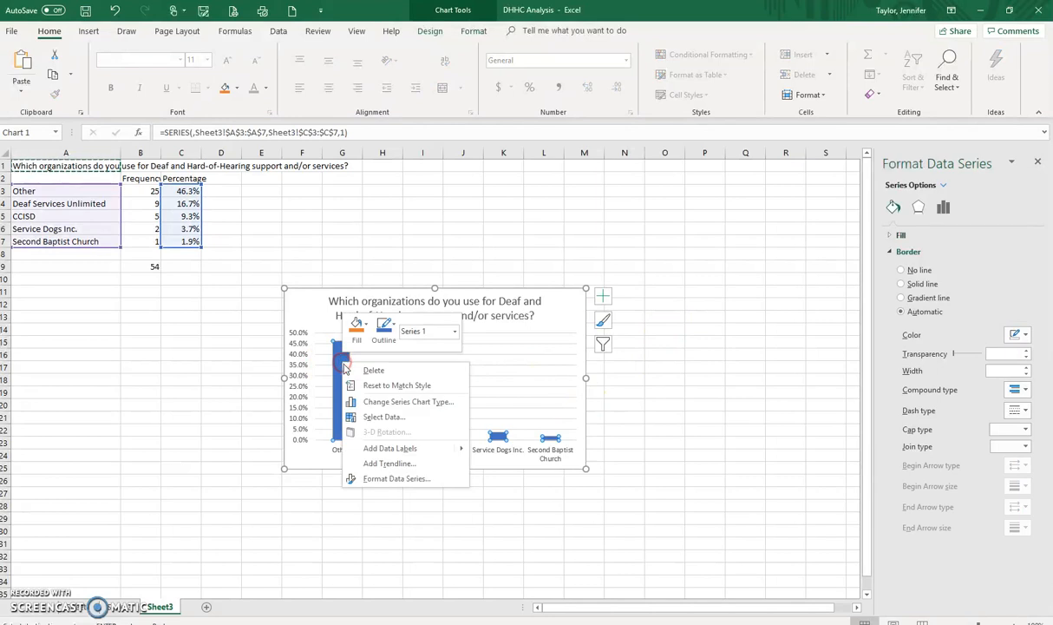
left_click(417, 441)
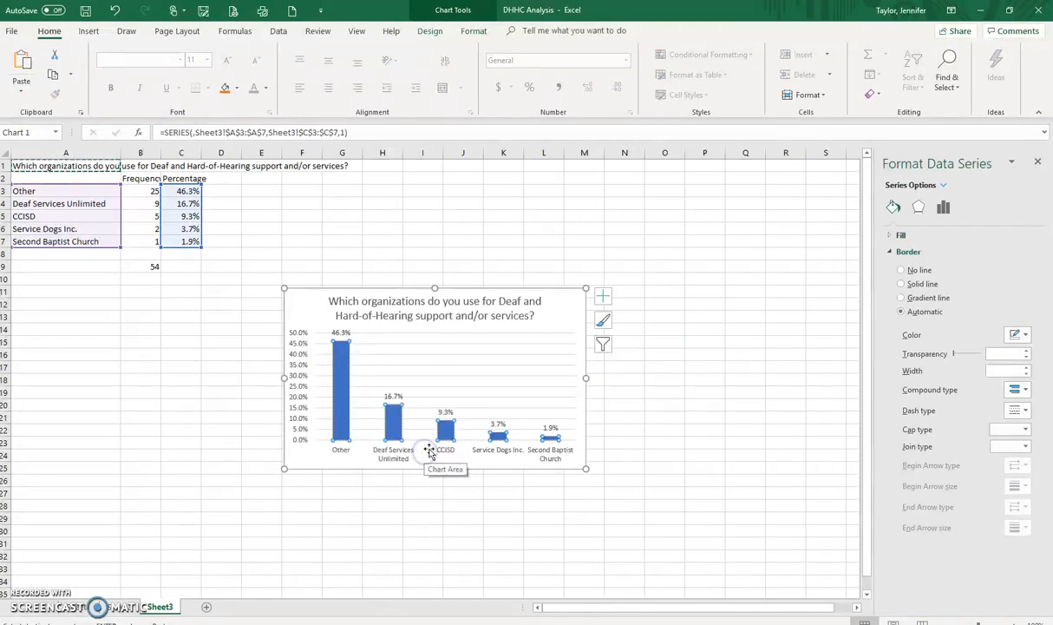
Step: Set the border of the chart area to a solid line
left_click(558, 328)
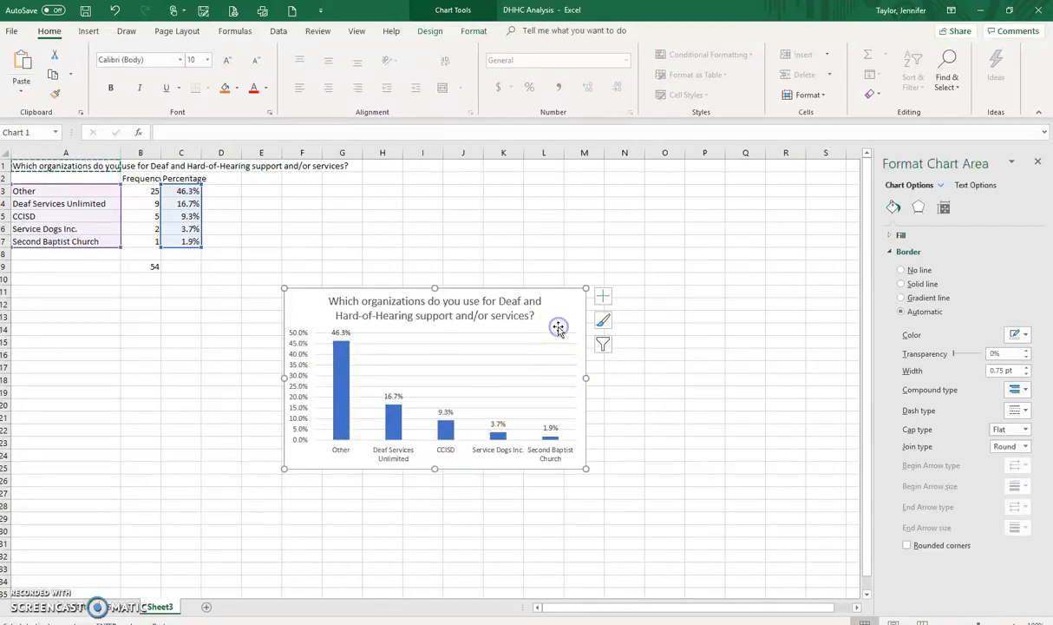
left_click(907, 272)
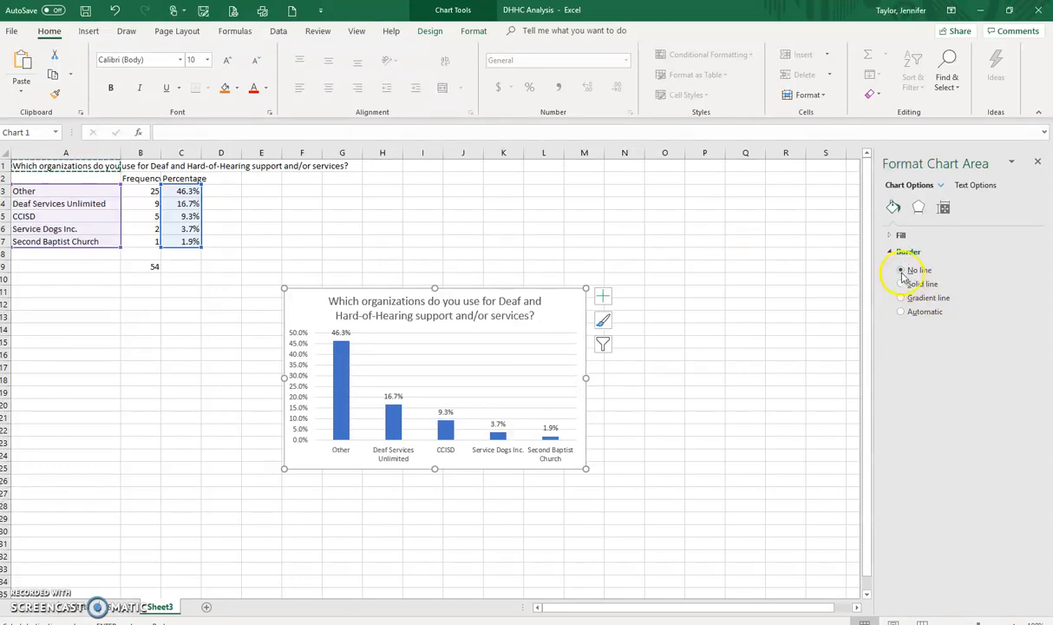
left_click(903, 284)
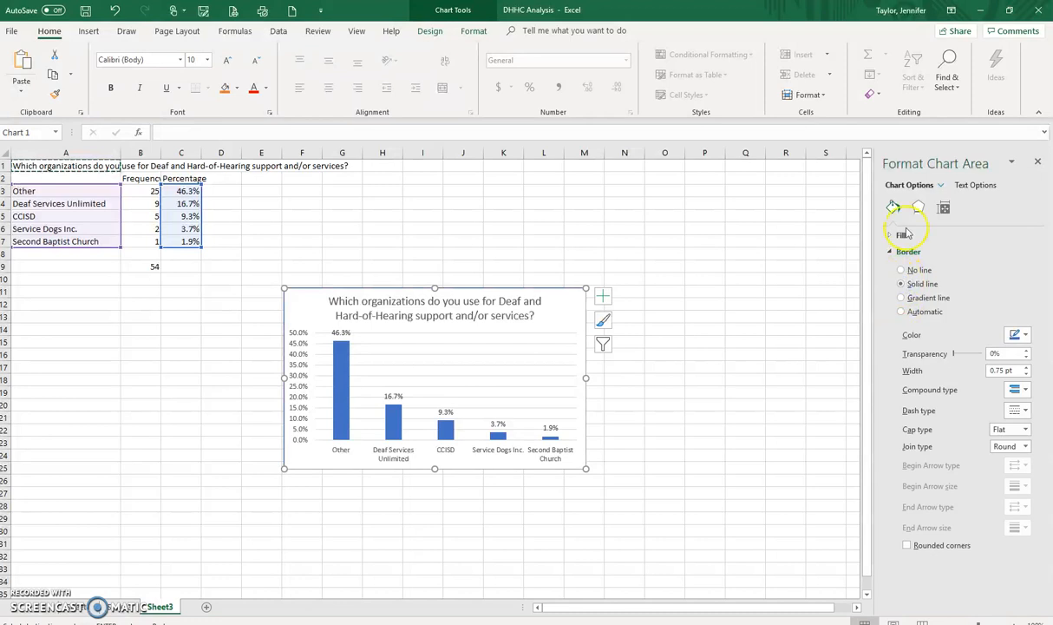
Step: Remove the vertical axis major gridlines from the chart by setting them to no line
left_click(940, 185)
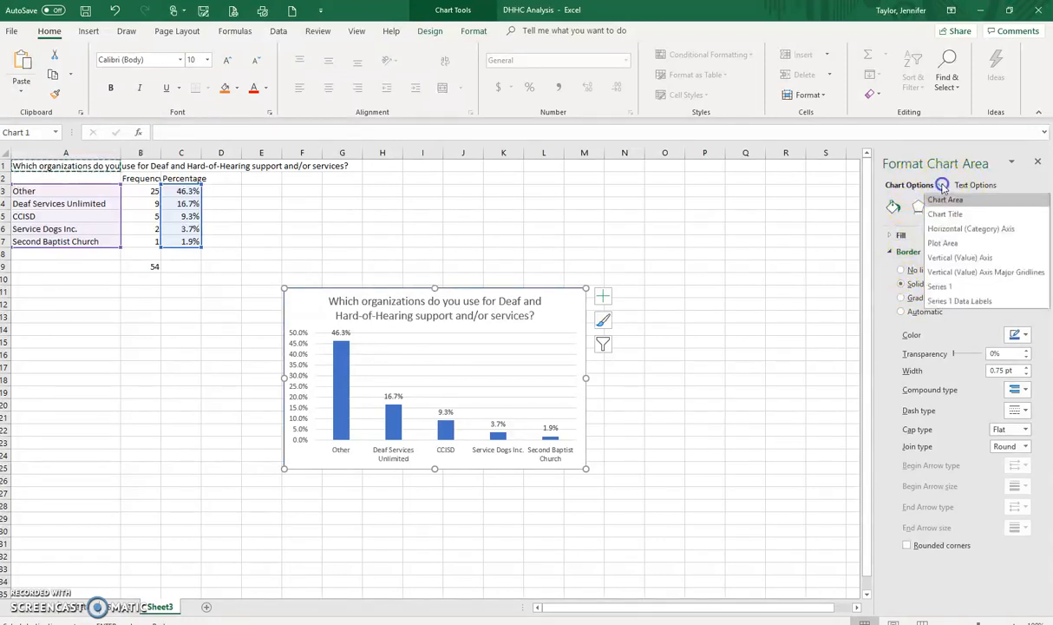
left_click(942, 274)
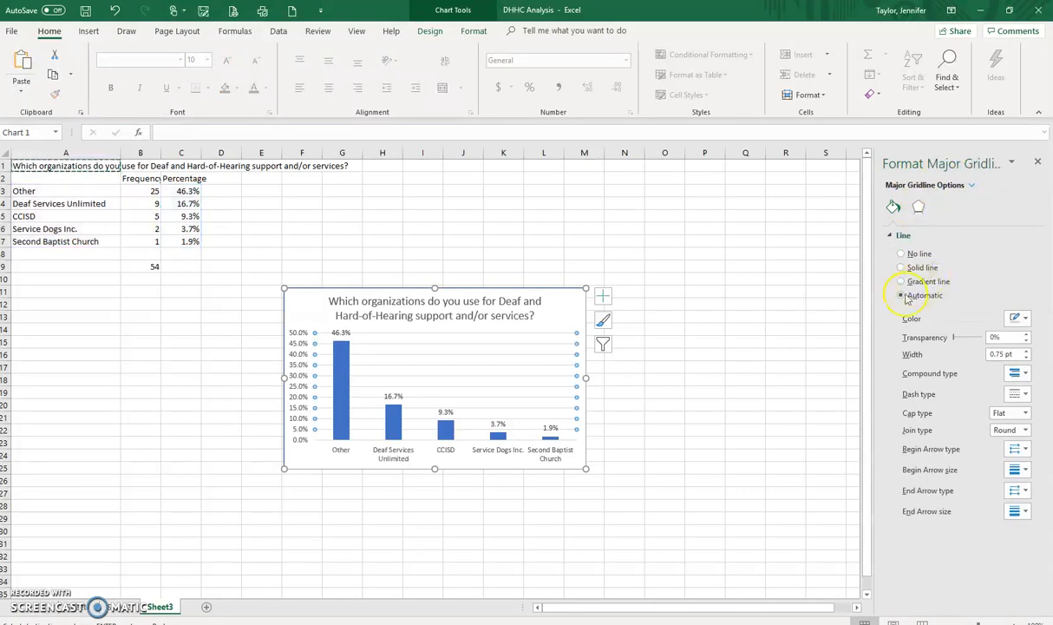
left_click(901, 253)
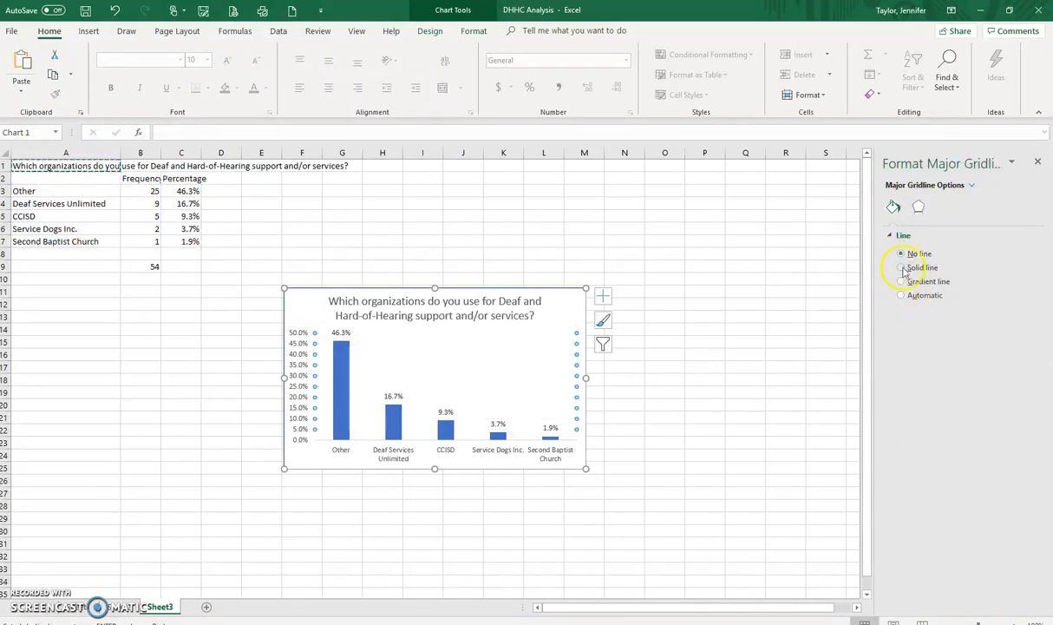
left_click(665, 430)
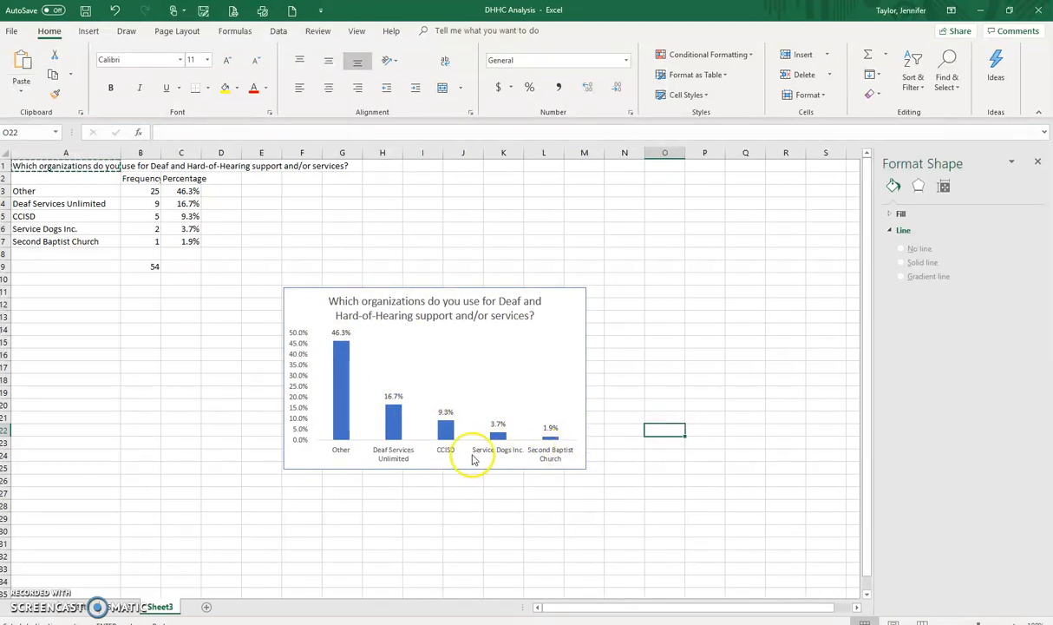
left_click(376, 376)
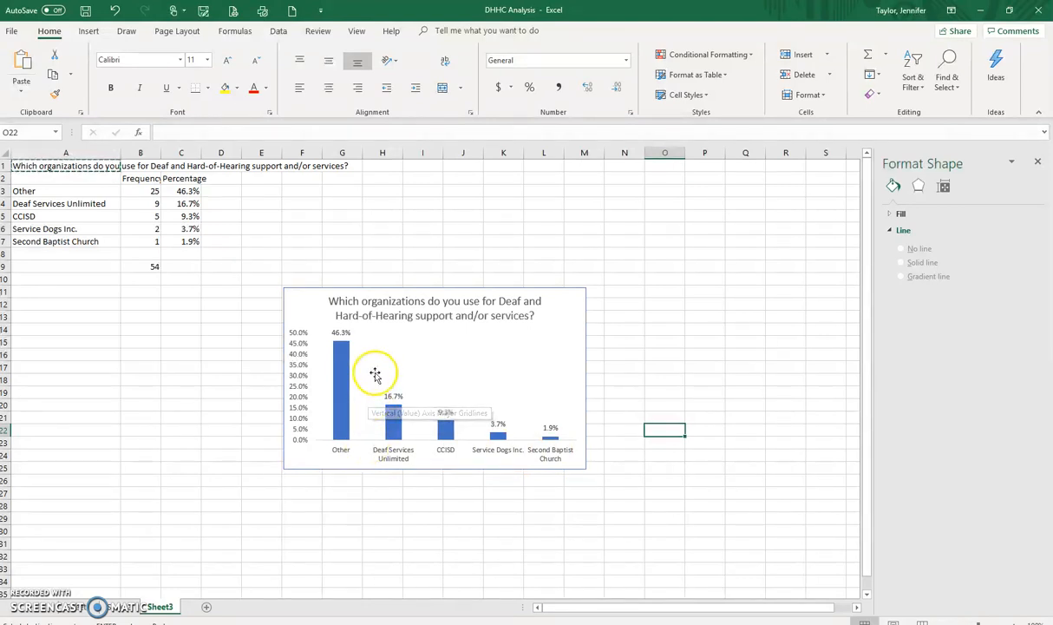